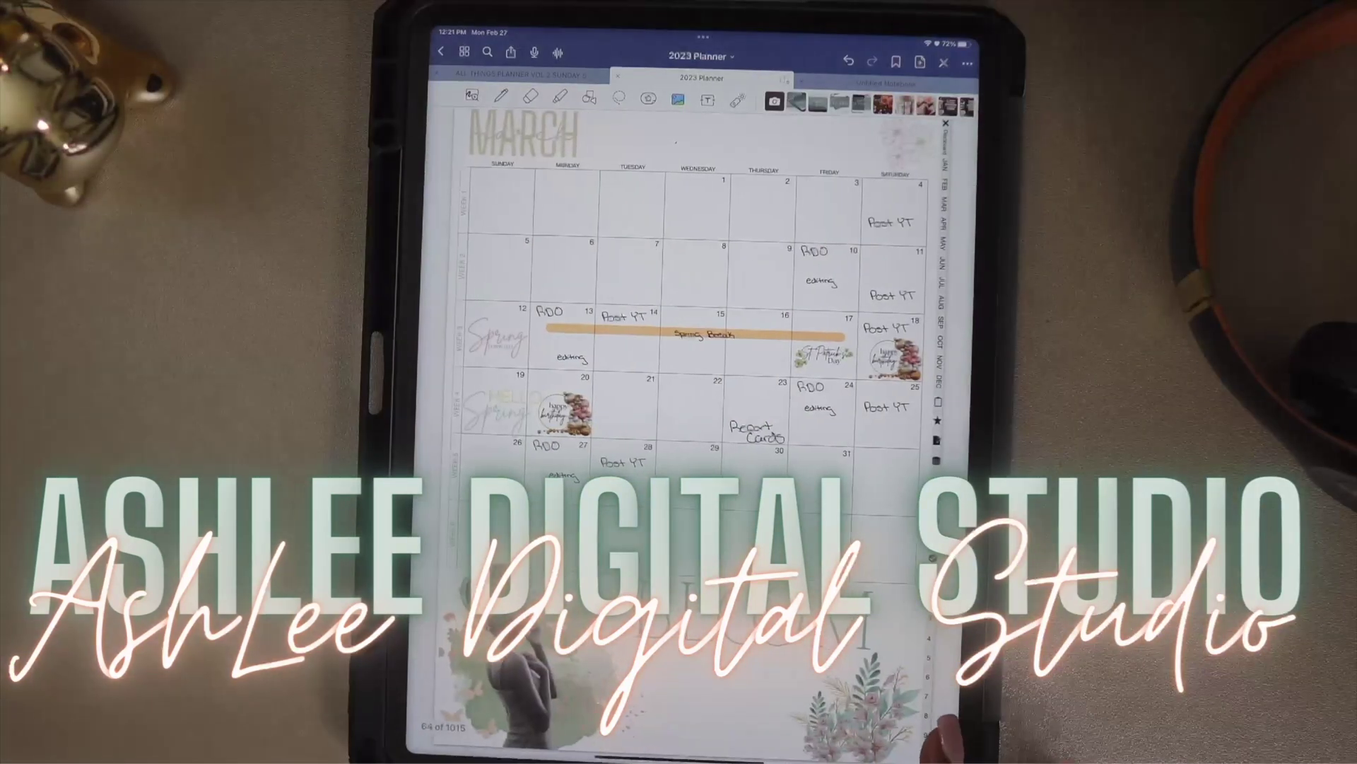
Trace a freehand crop outline around the 'You got this' lettering on the planner page.
scroll(700, 424, "down", 10)
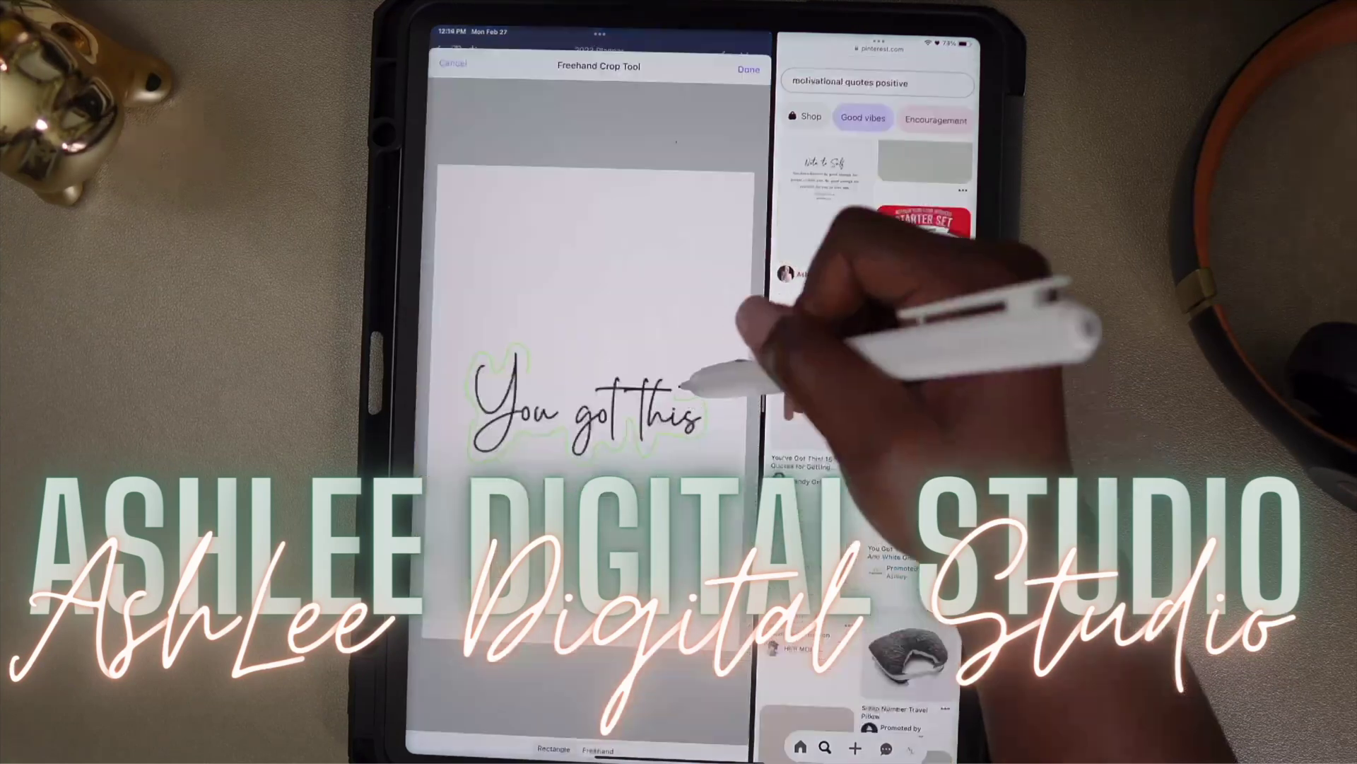
mouse_move(818, 500)
left_mouse_down()
mouse_move(827, 487)
mouse_move(697, 470)
mouse_move(576, 388)
mouse_move(591, 453)
left_mouse_up()
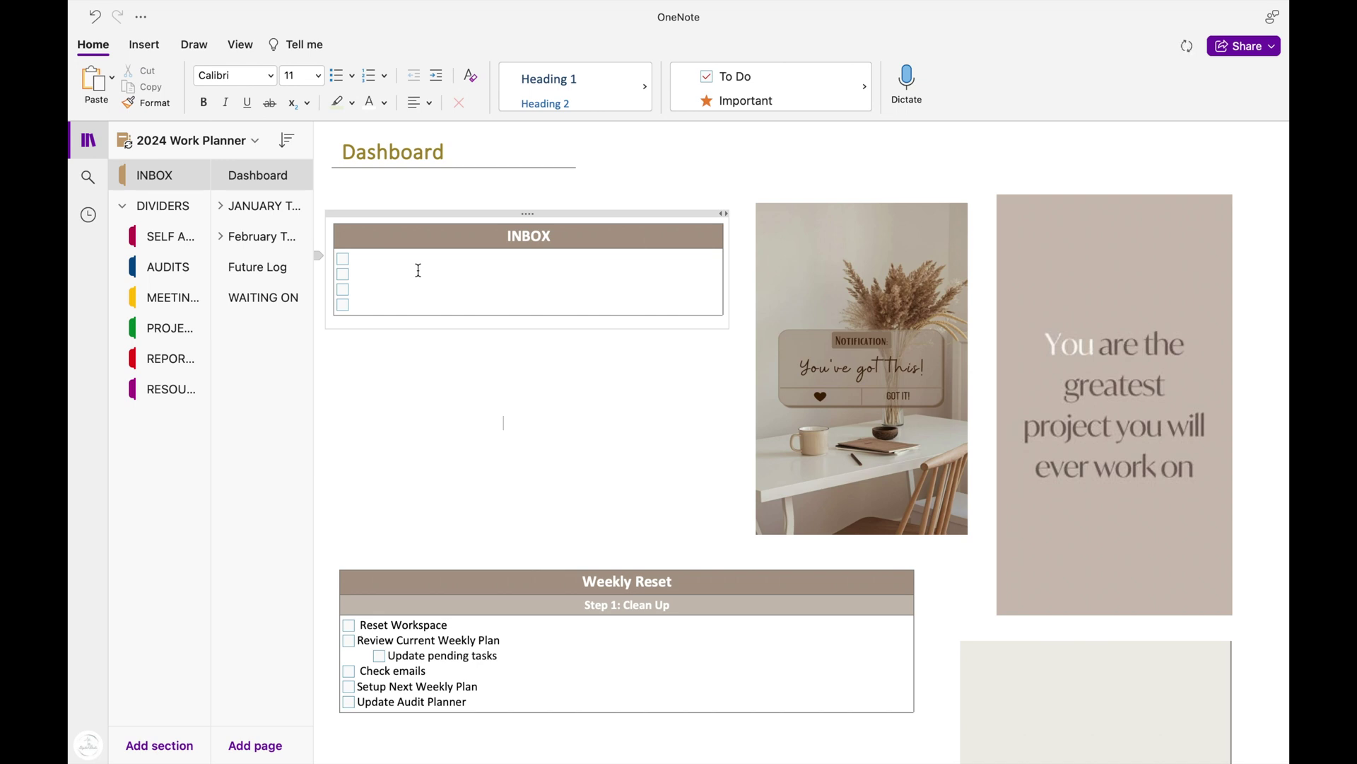
scroll(561, 453, "down", 2)
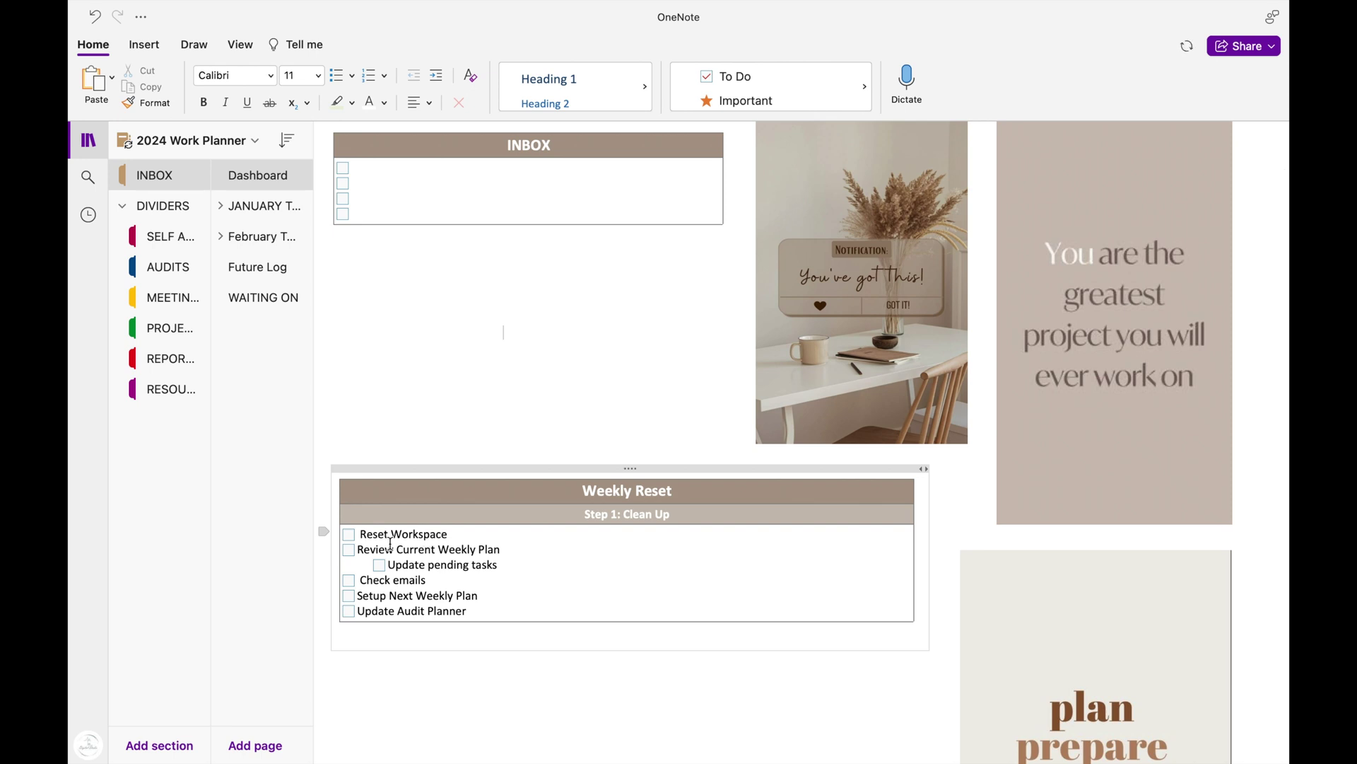
scroll(561, 418, "up", 2)
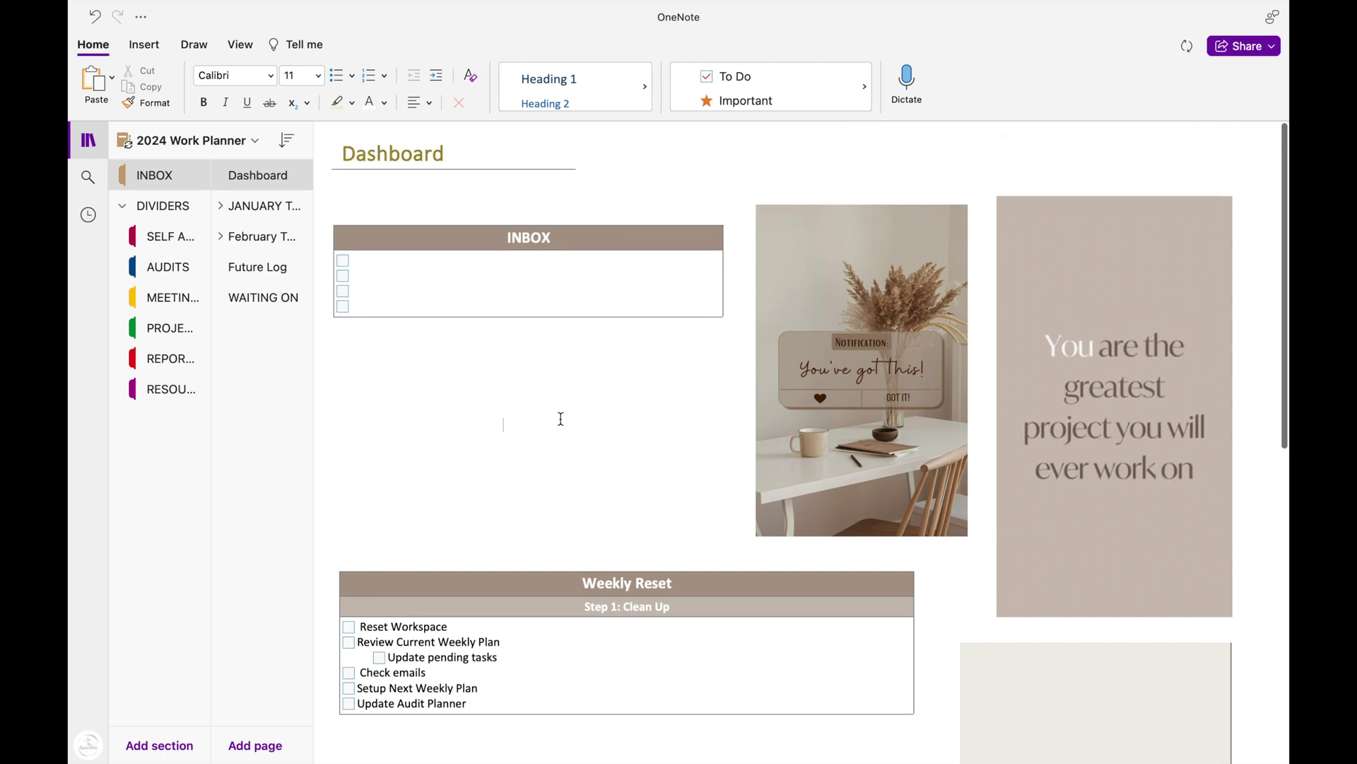
scroll(561, 418, "down", 4)
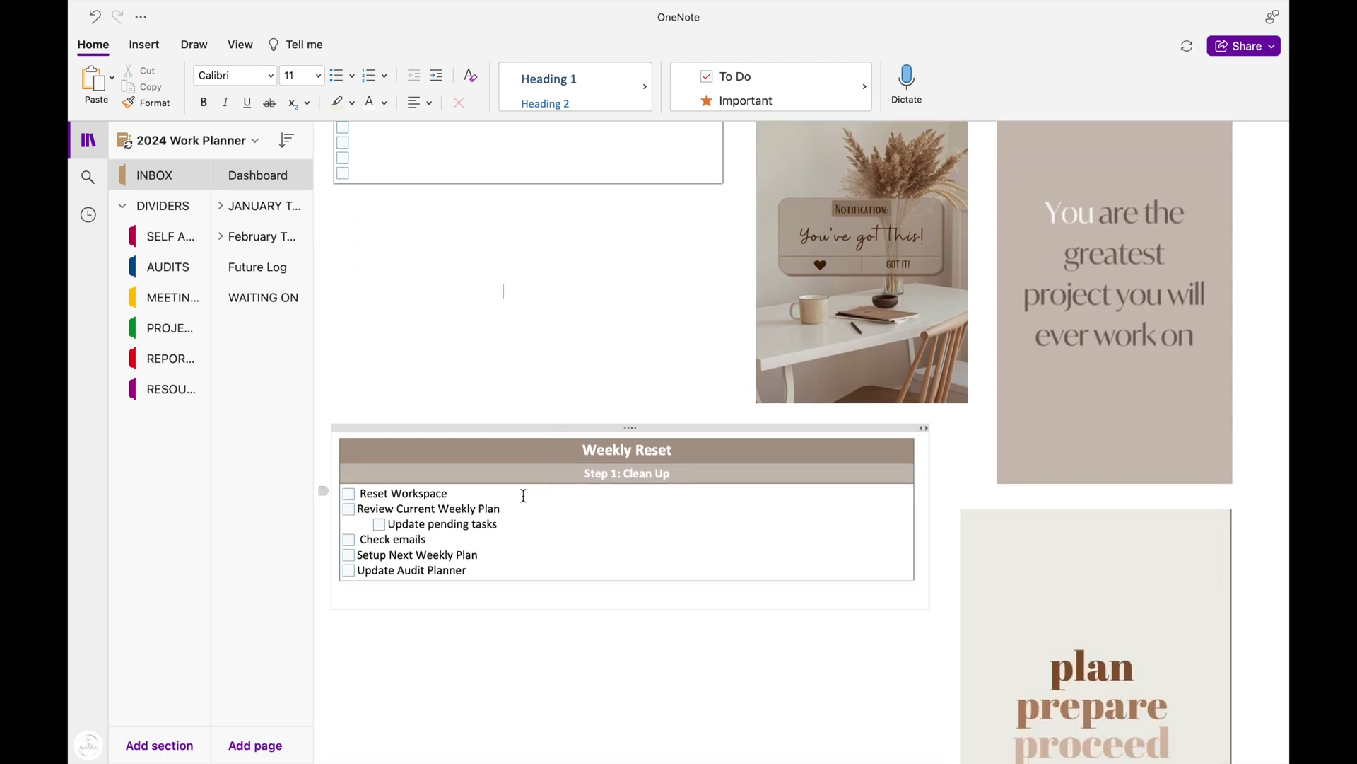
scroll(549, 389, "up", 2)
scroll(548, 388, "down", 2)
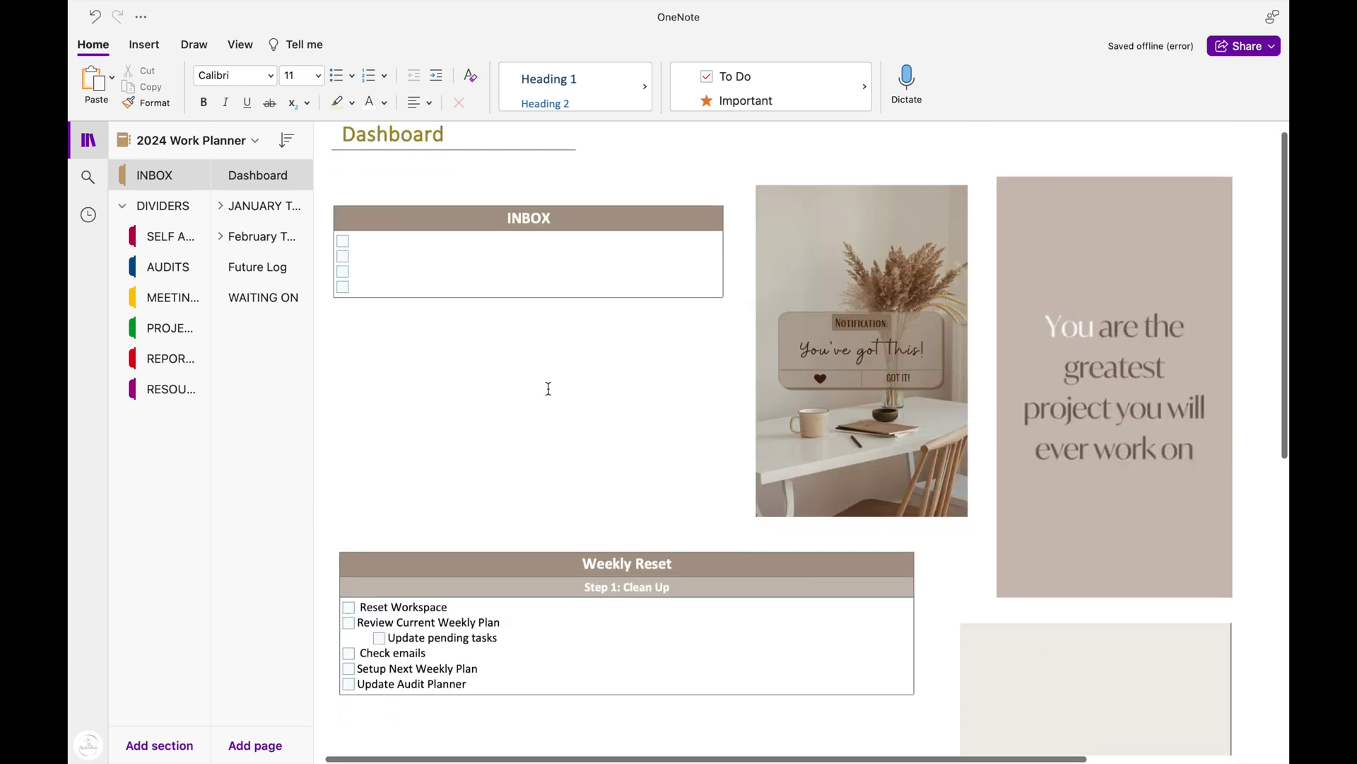
scroll(548, 388, "down", 2)
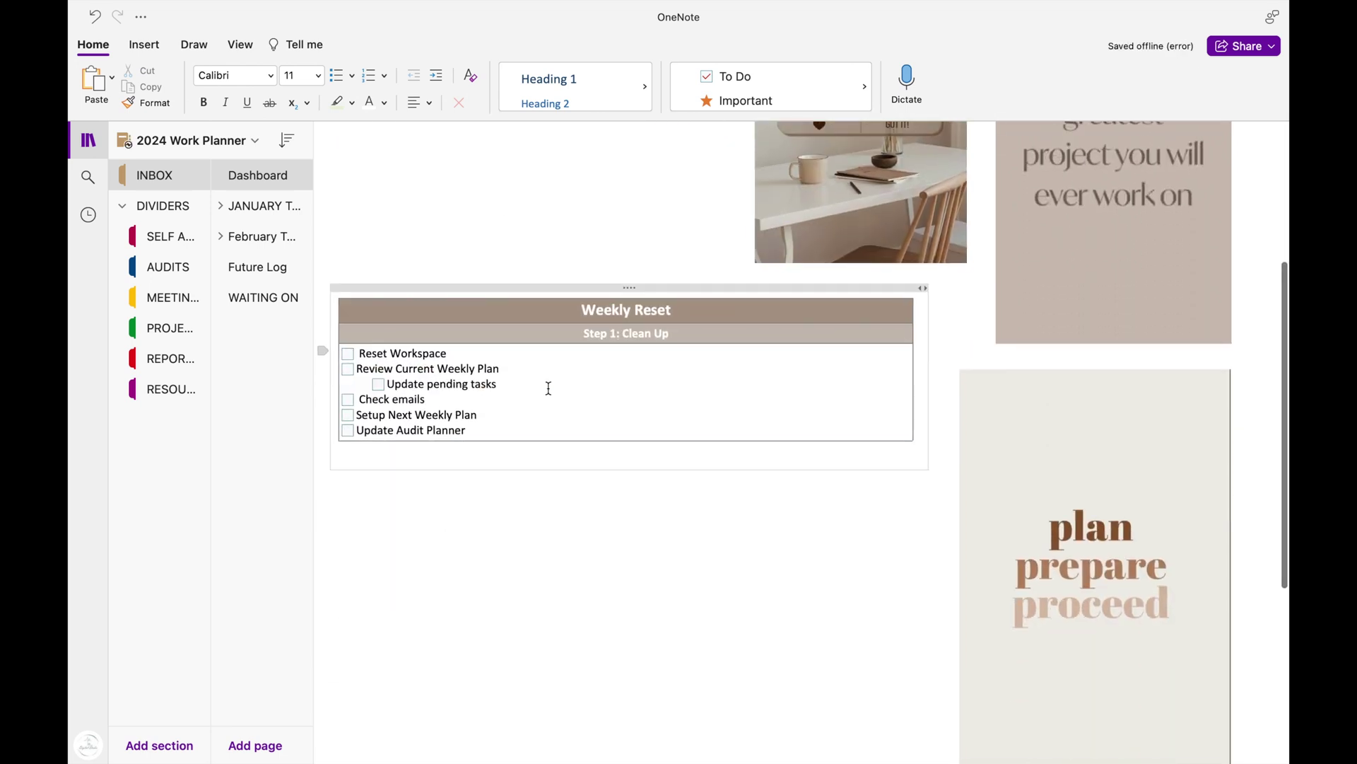
scroll(549, 389, "up", 3)
scroll(548, 388, "up", 2)
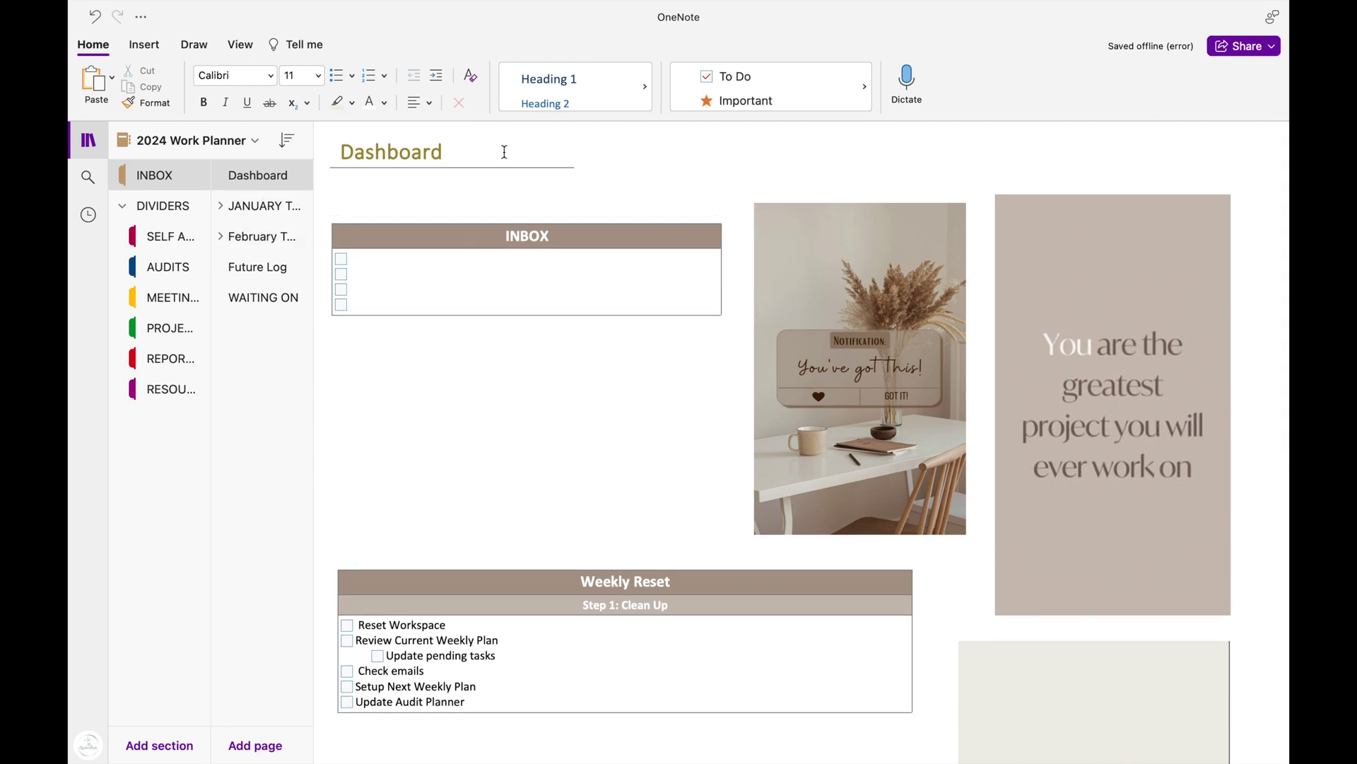
left_click(266, 217)
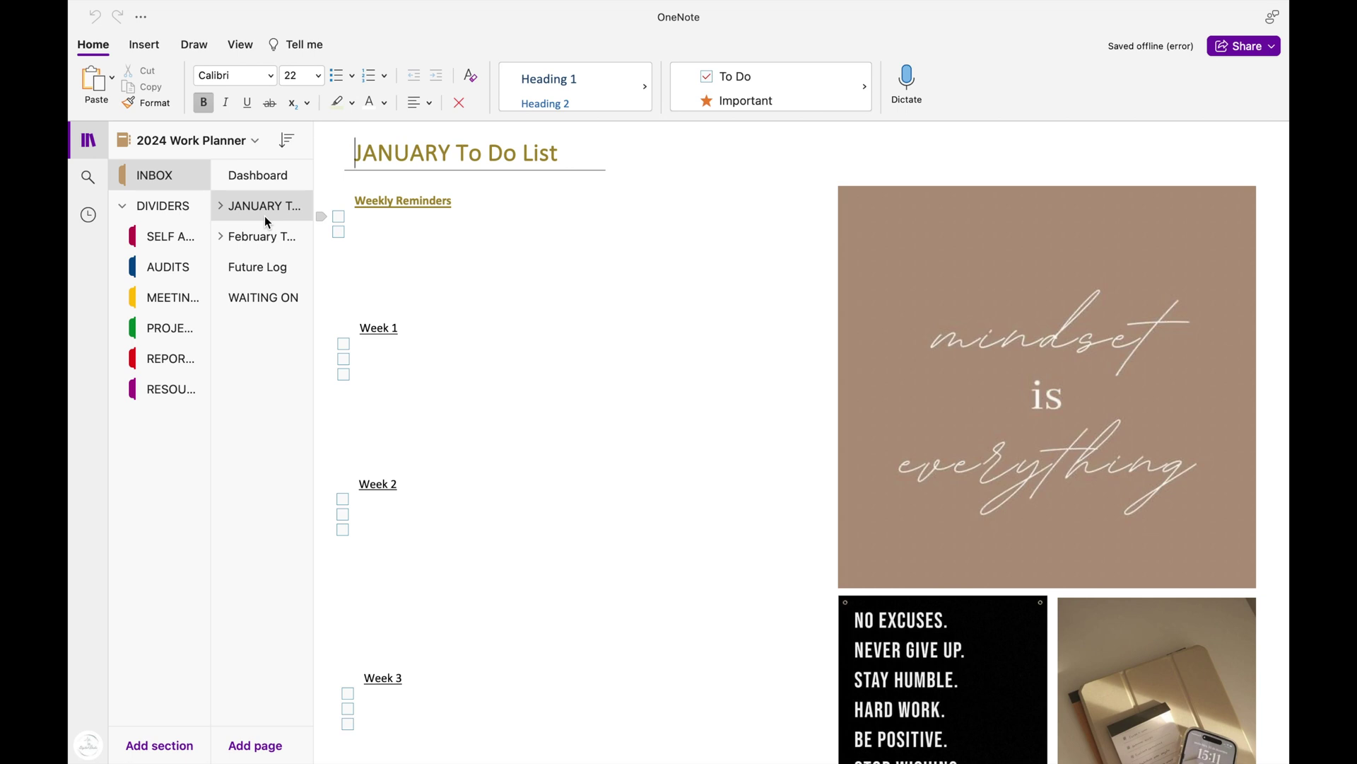
Expand the JANUARY To Do List page and open its Weekly Plan subpage.
scroll(375, 480, "down", 4)
scroll(375, 480, "down", 3)
scroll(374, 481, "up", 6)
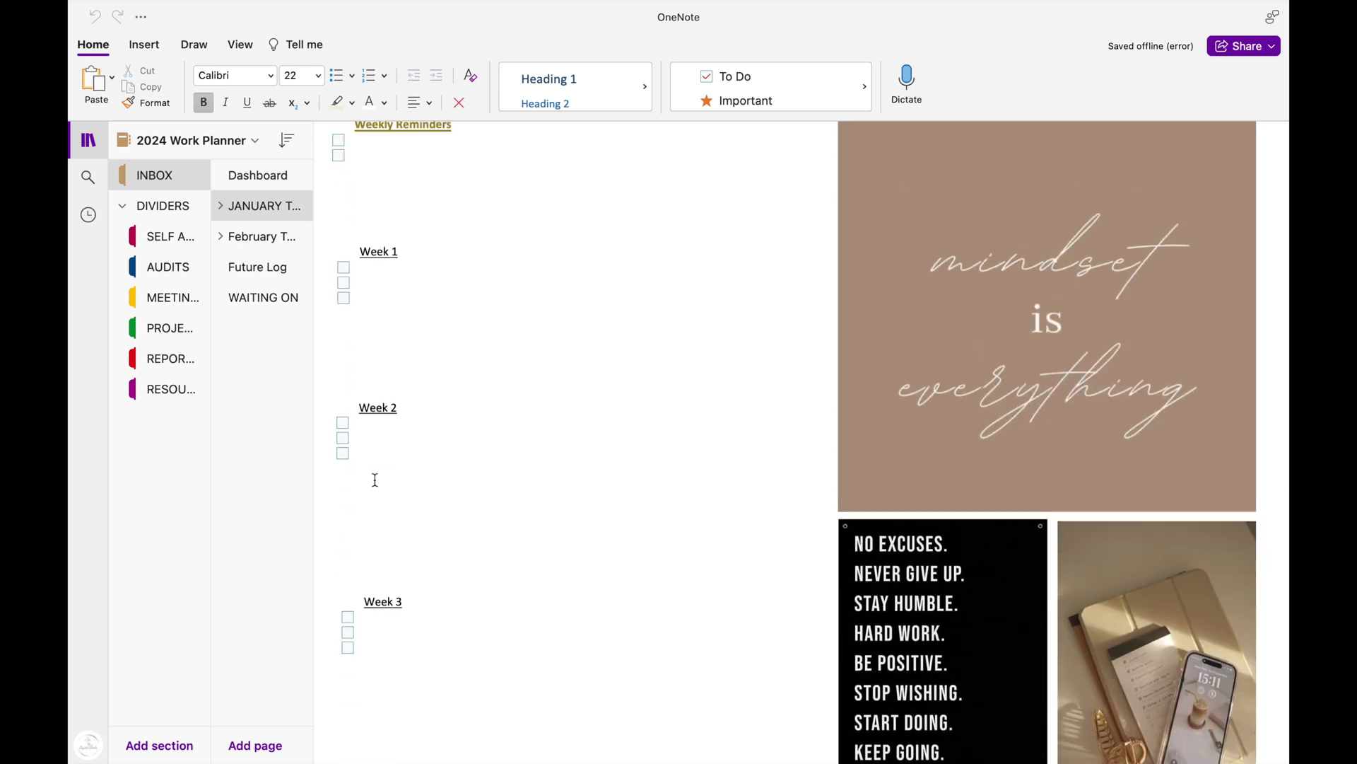
left_click(219, 208)
left_click(251, 236)
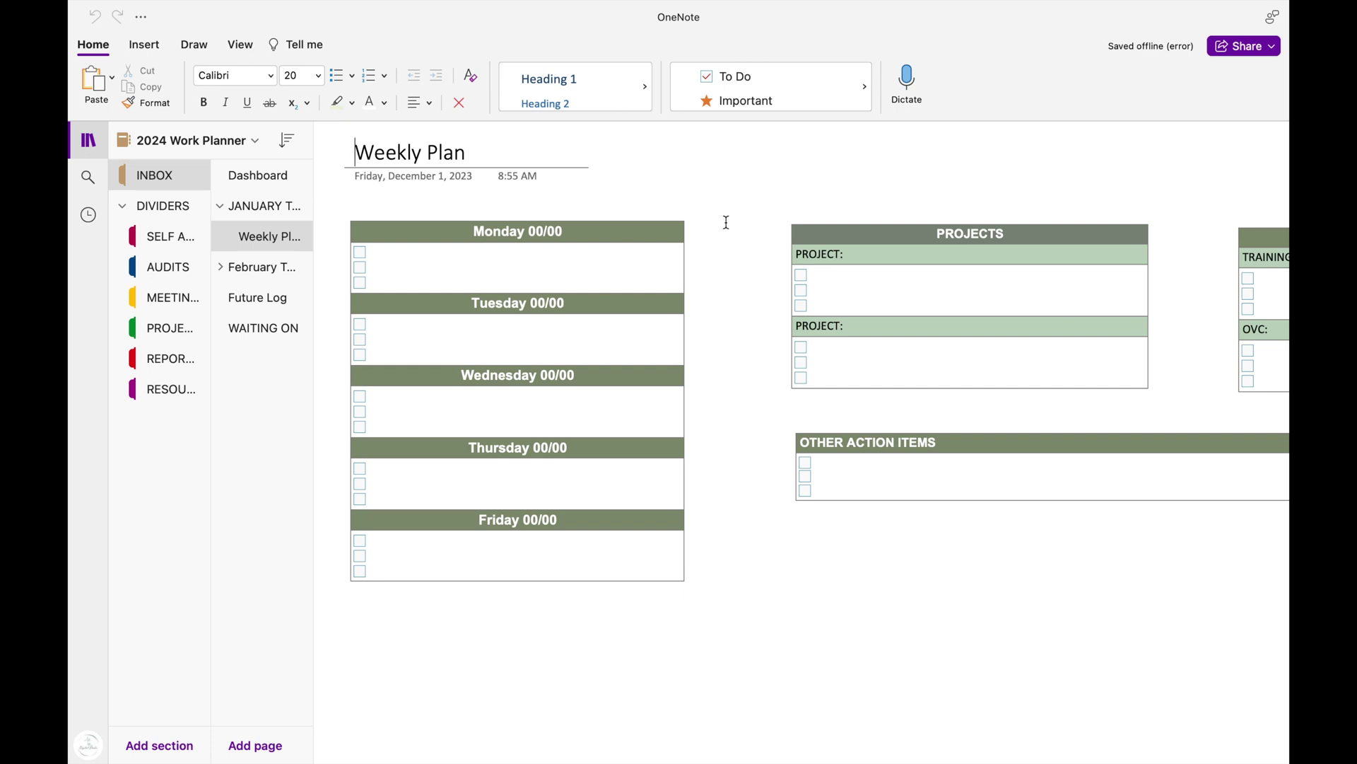
scroll(1136, 182, "right", 5)
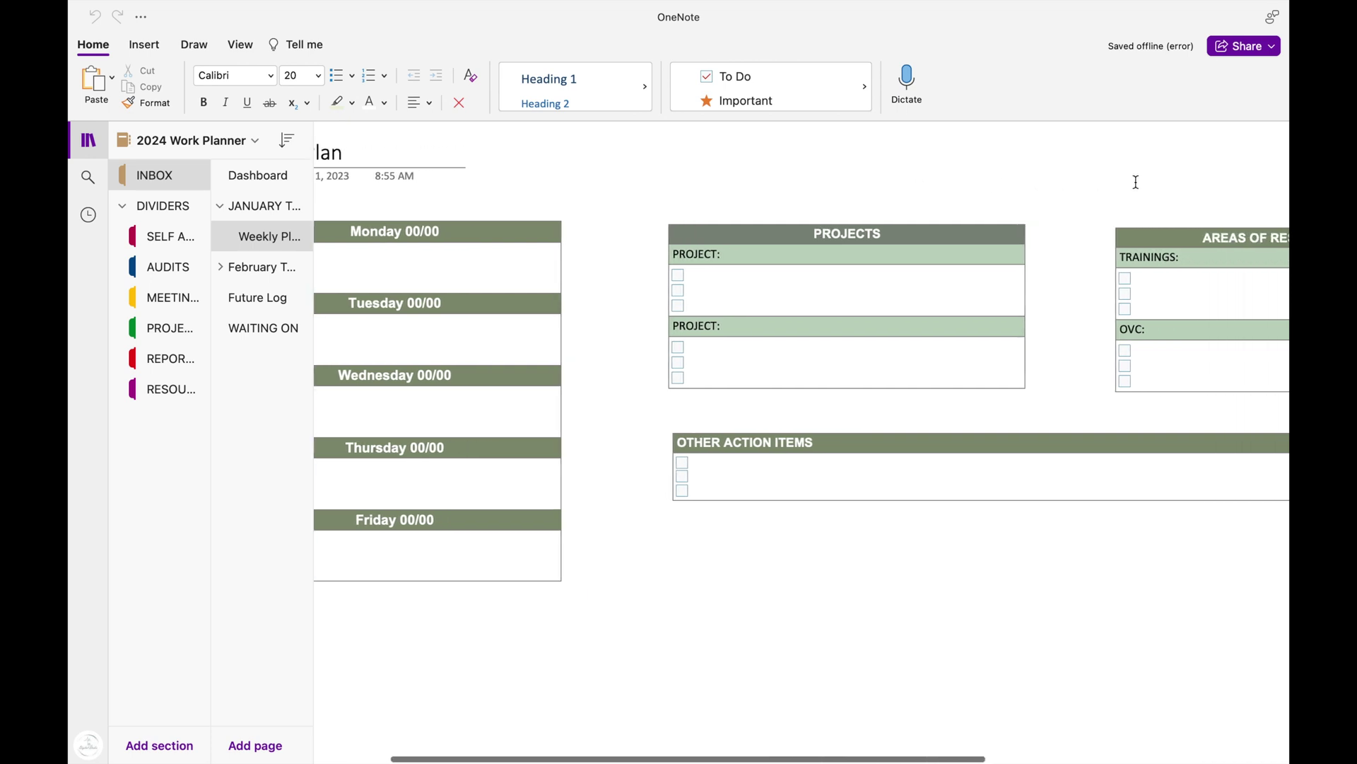
scroll(1136, 182, "right", 4)
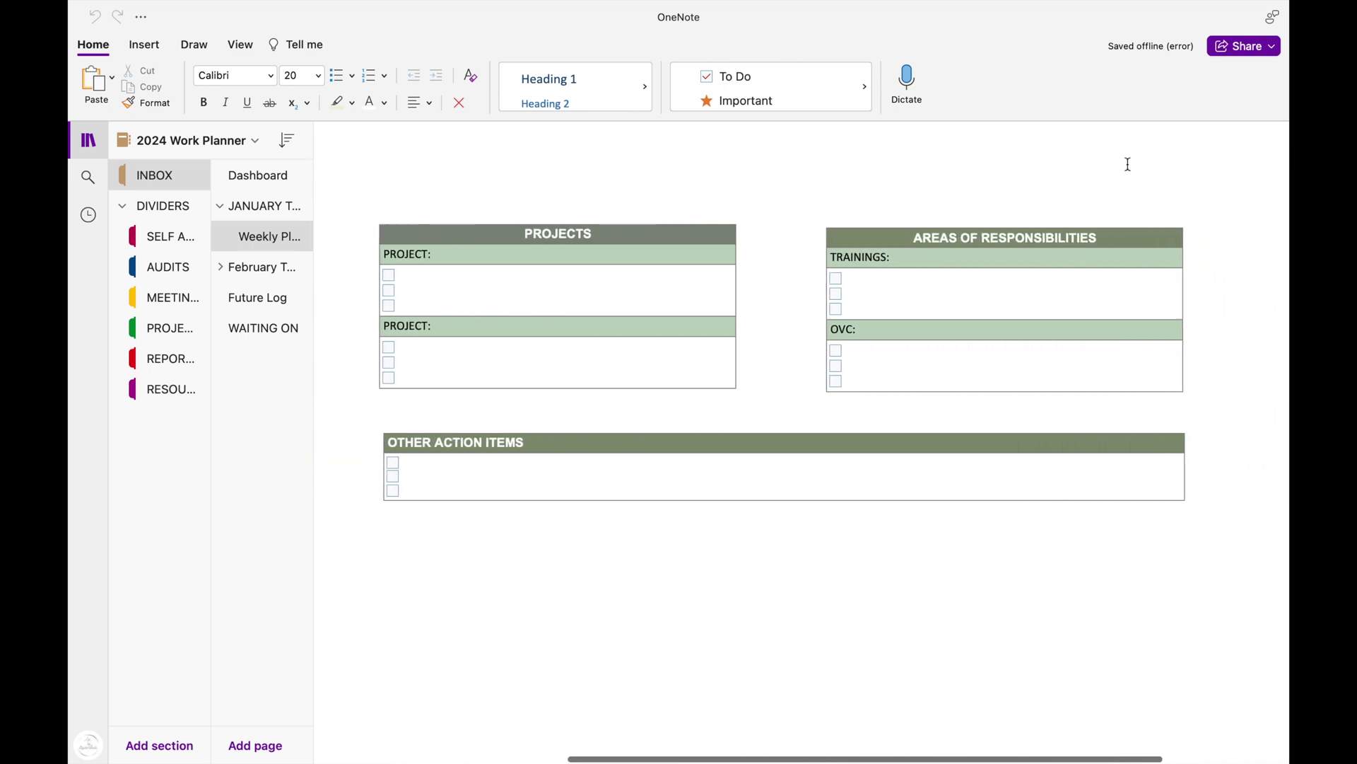
scroll(1128, 164, "right", 2)
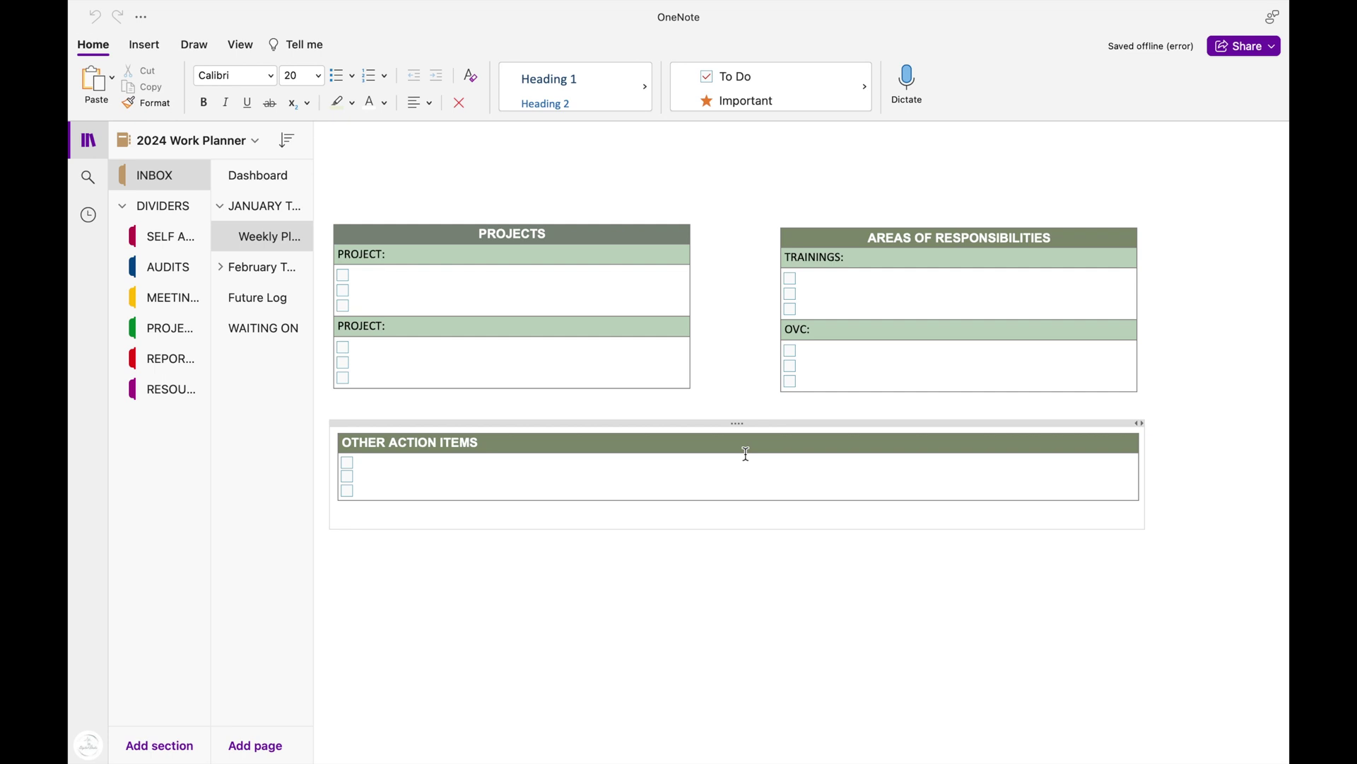
scroll(797, 376, "left", 8)
scroll(798, 377, "right", 3)
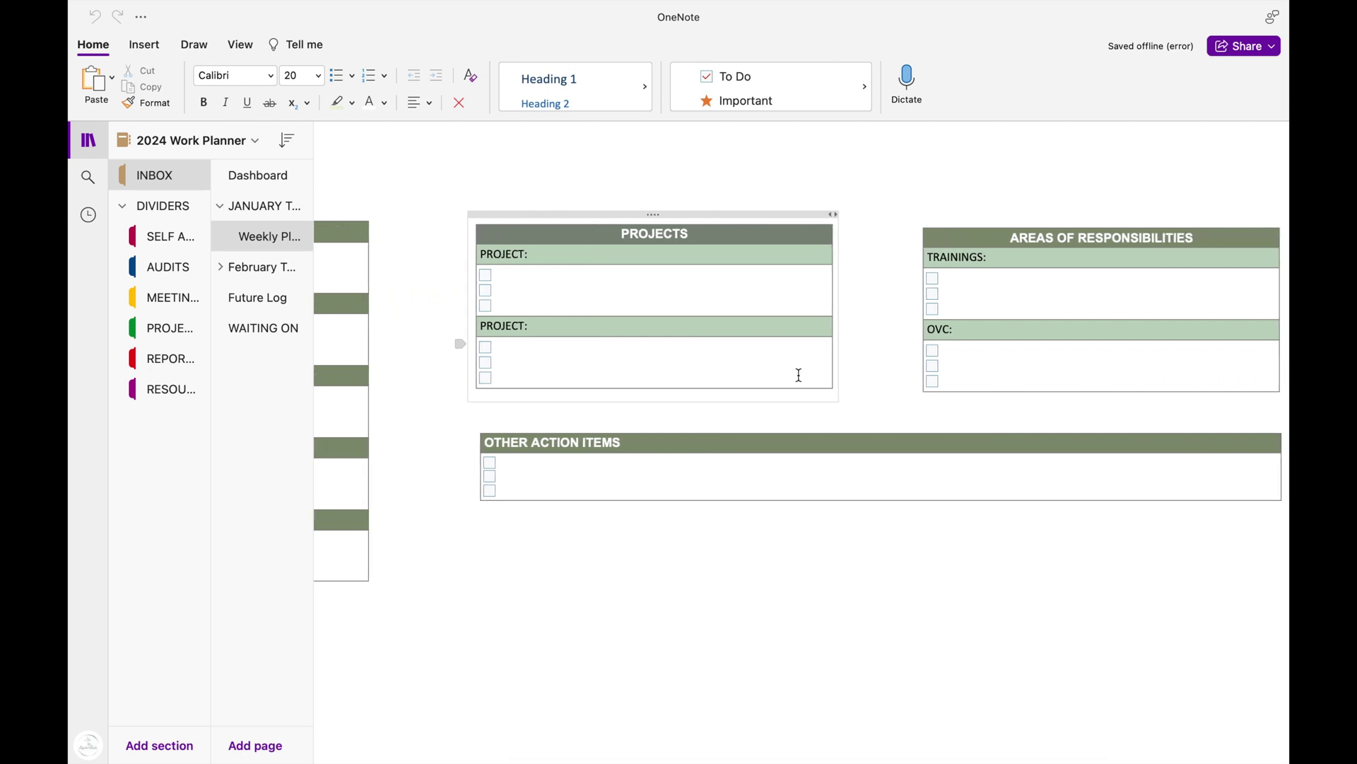
Collapse JANUARY, view Future Log, open WAITING ON, then collapse the DIVIDERS section group.
left_click(221, 211)
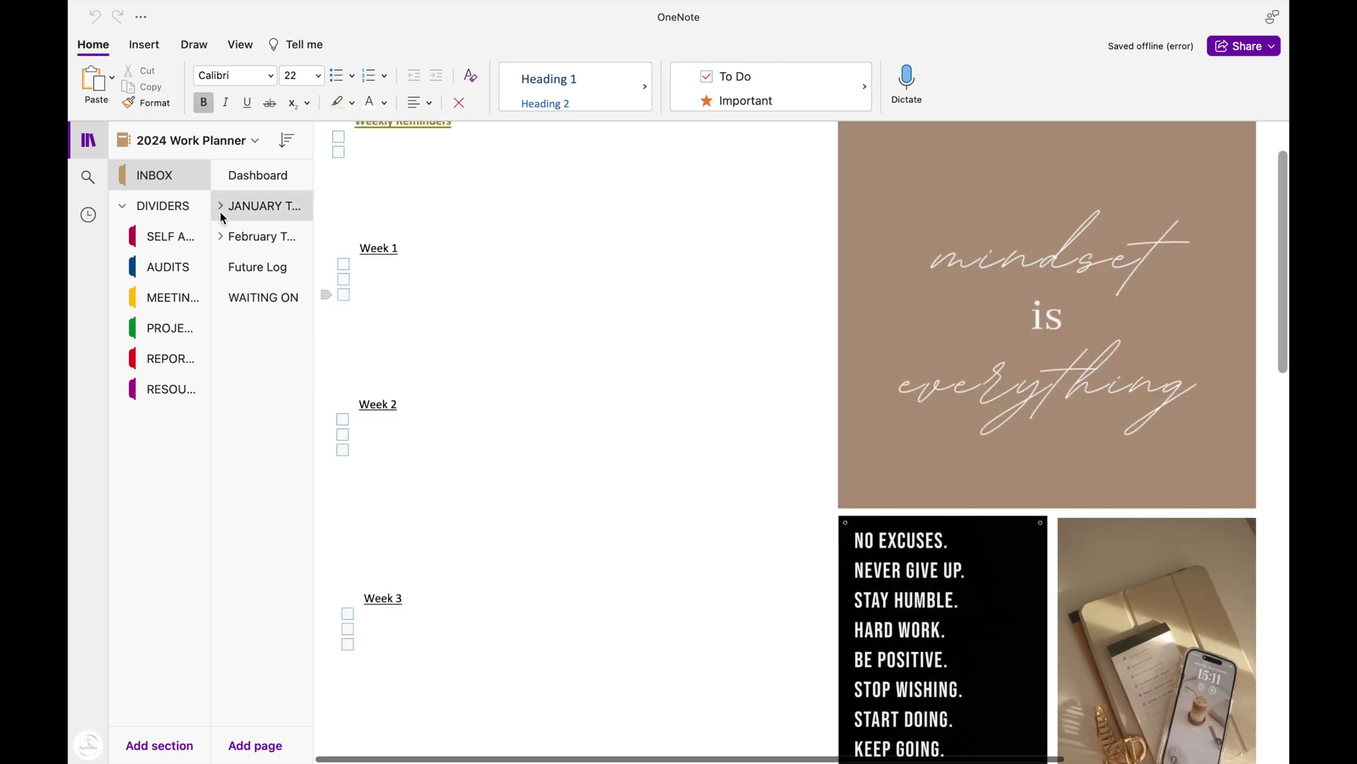
left_click(225, 266)
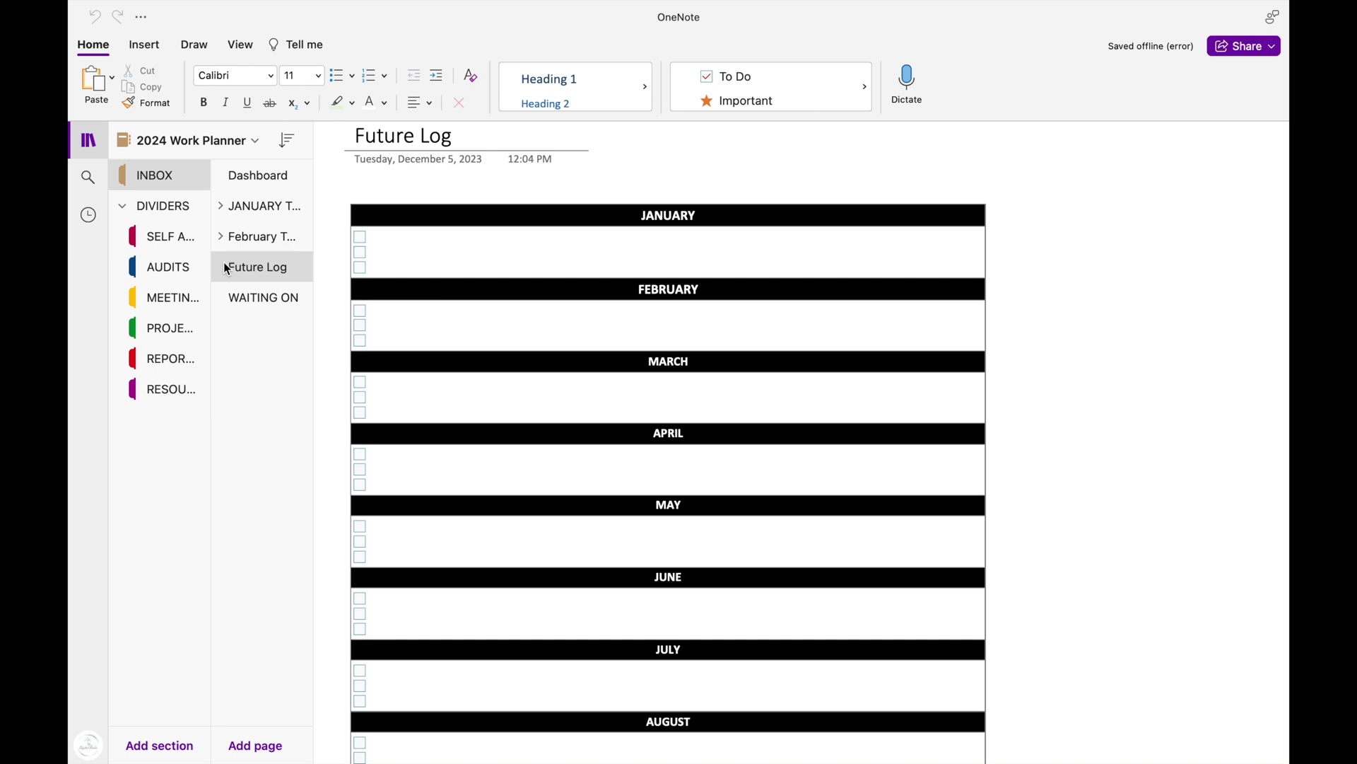
left_click(241, 297)
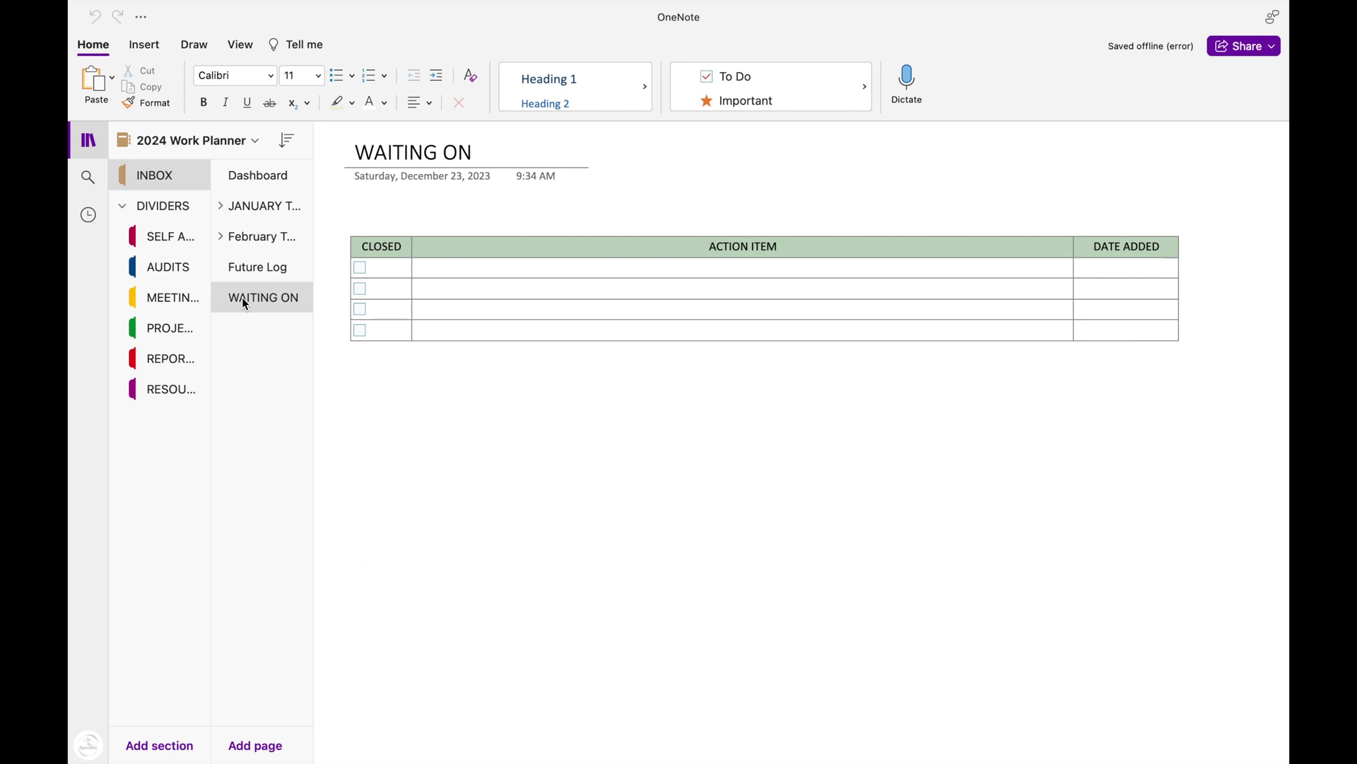
left_click(141, 206)
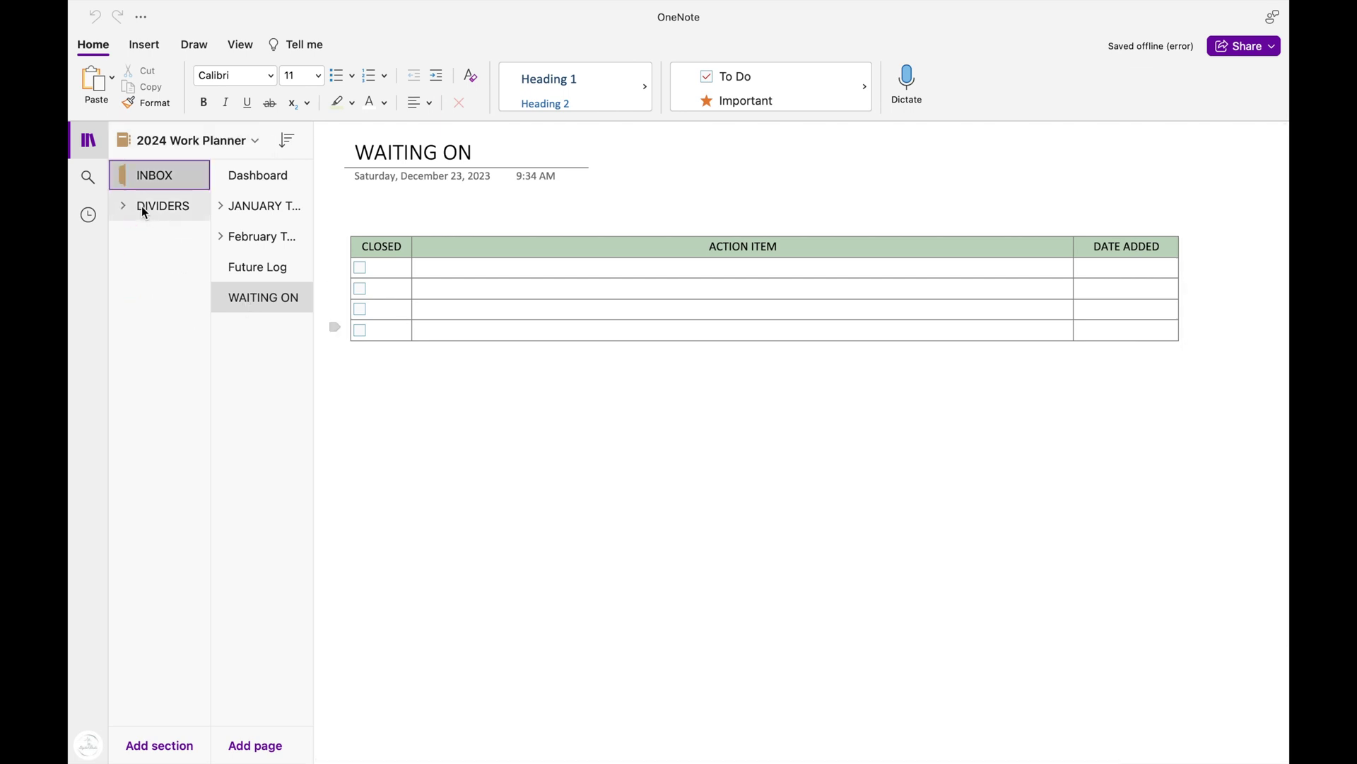
left_click(181, 747)
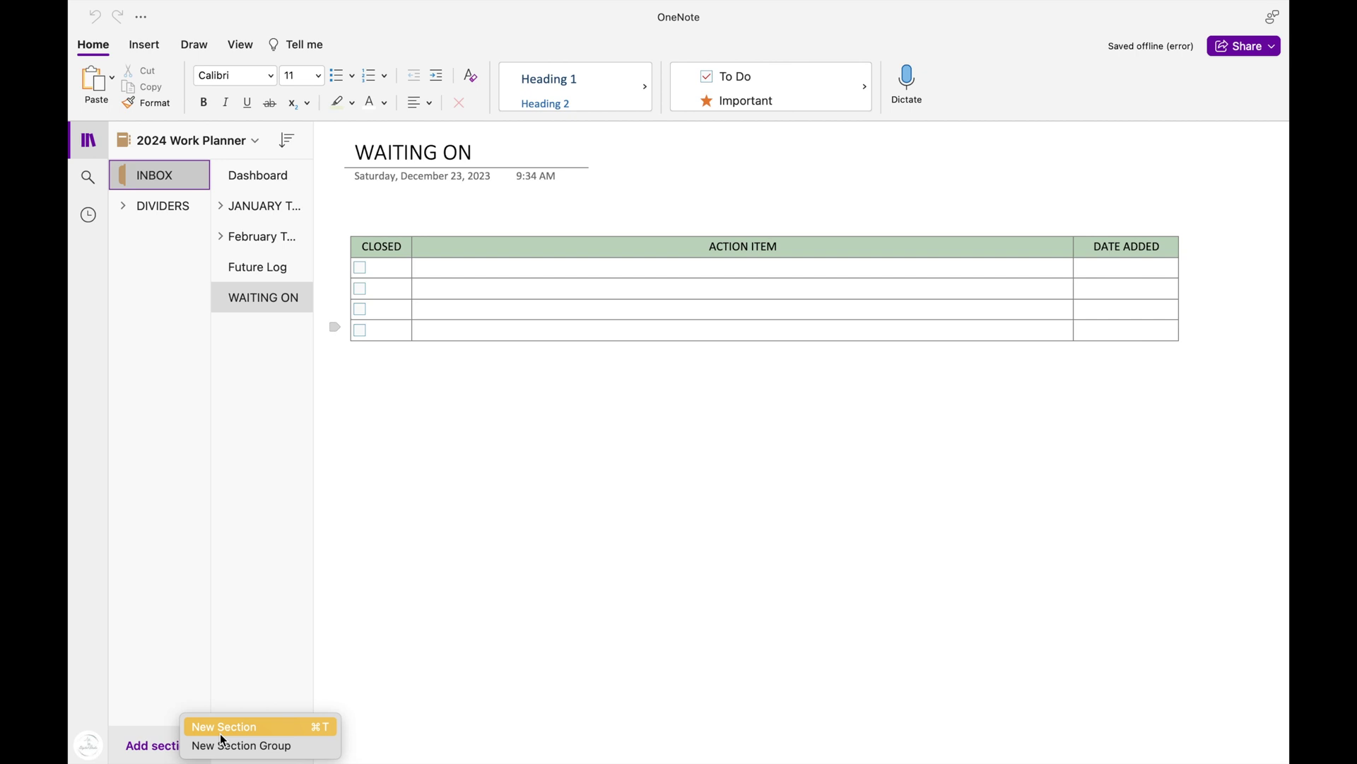
left_click(152, 204)
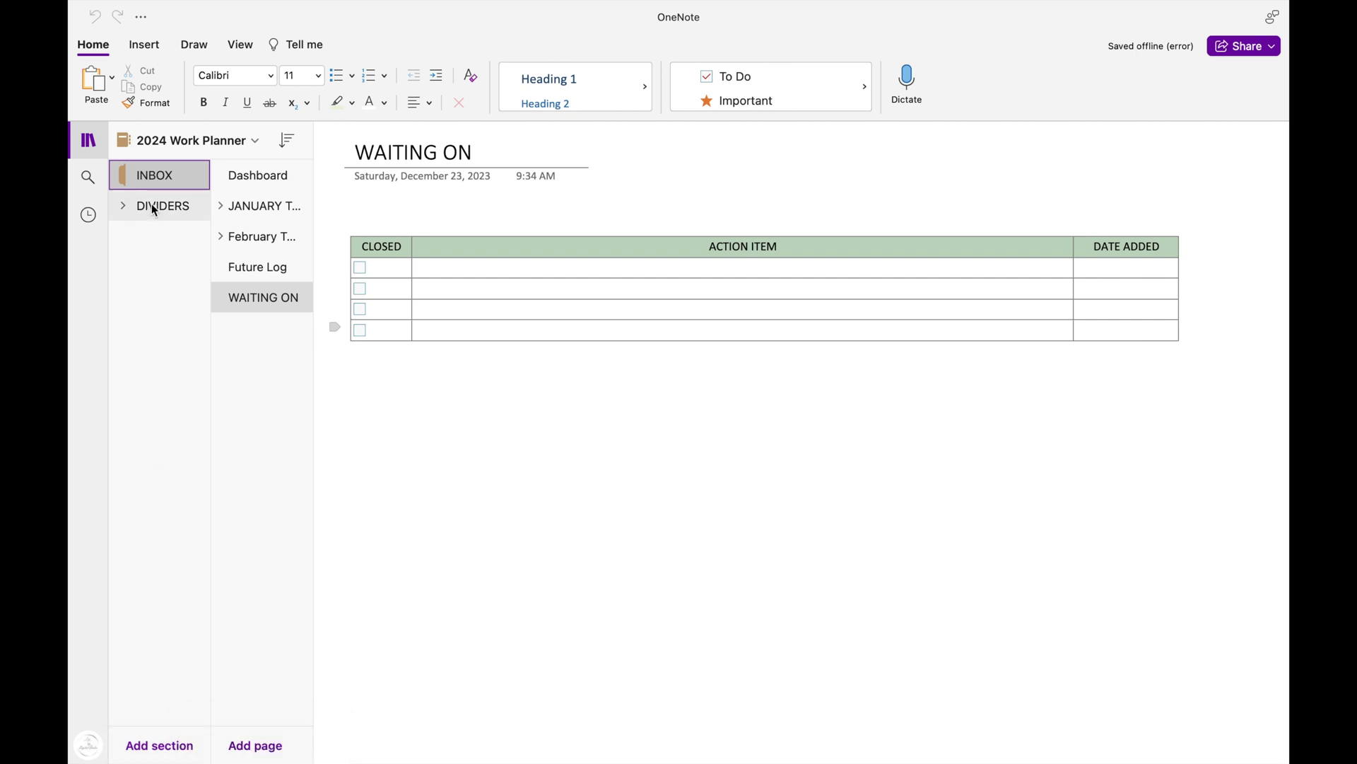
left_click(164, 206)
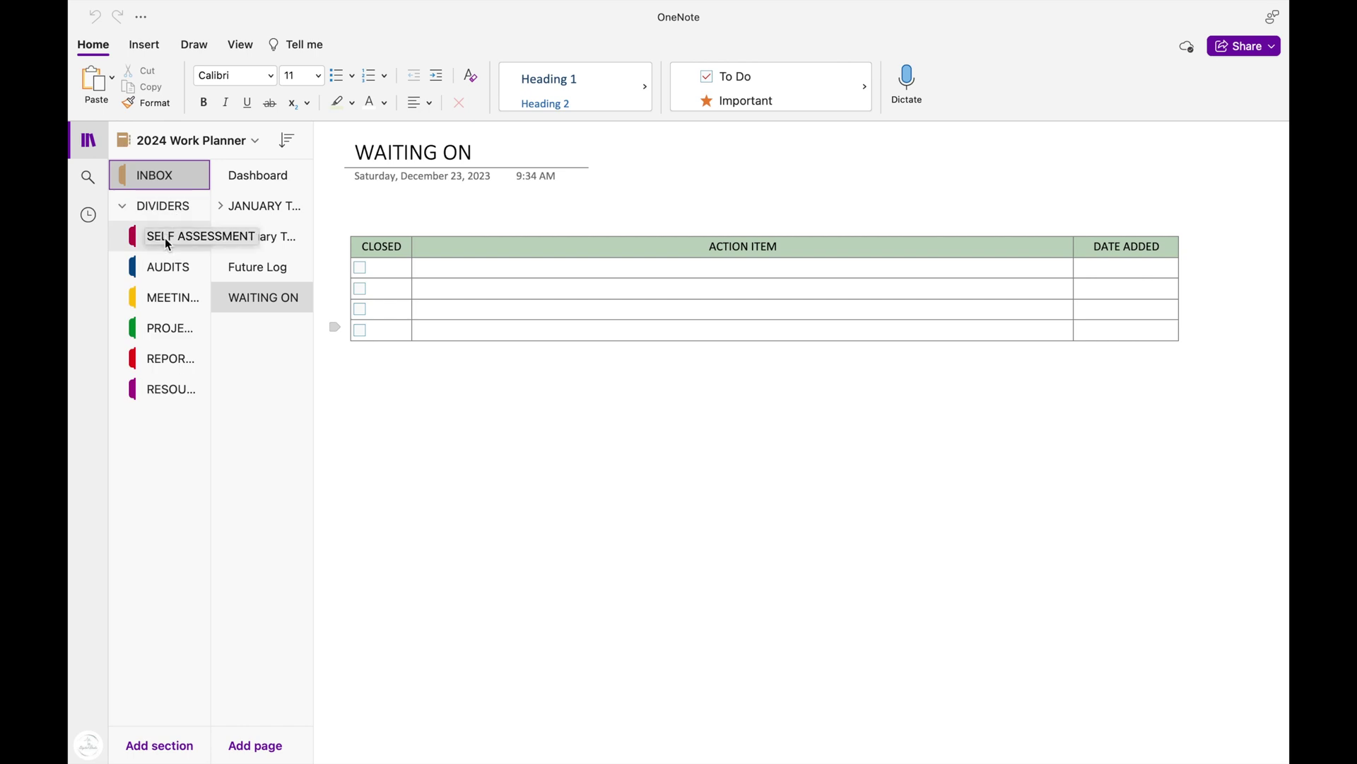
left_click(164, 237)
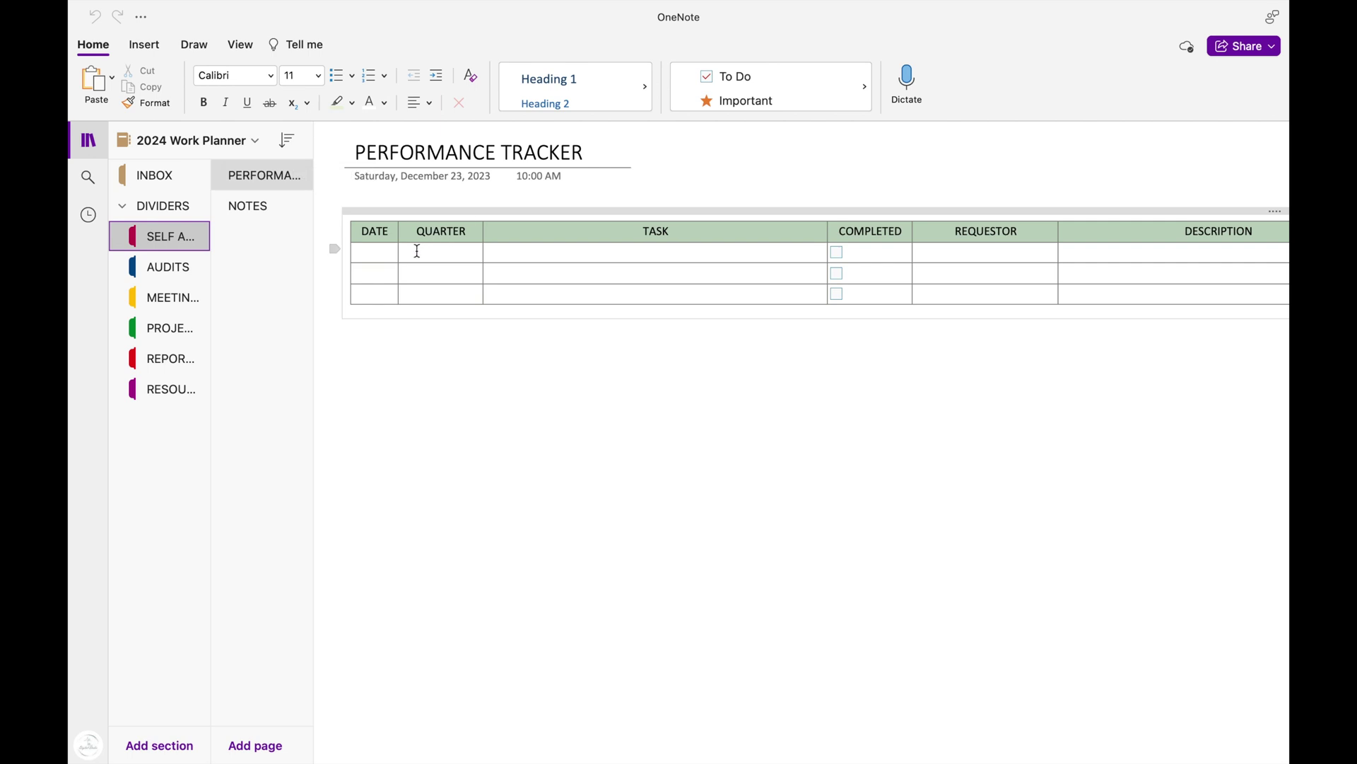
left_click_drag(399, 251, 433, 252)
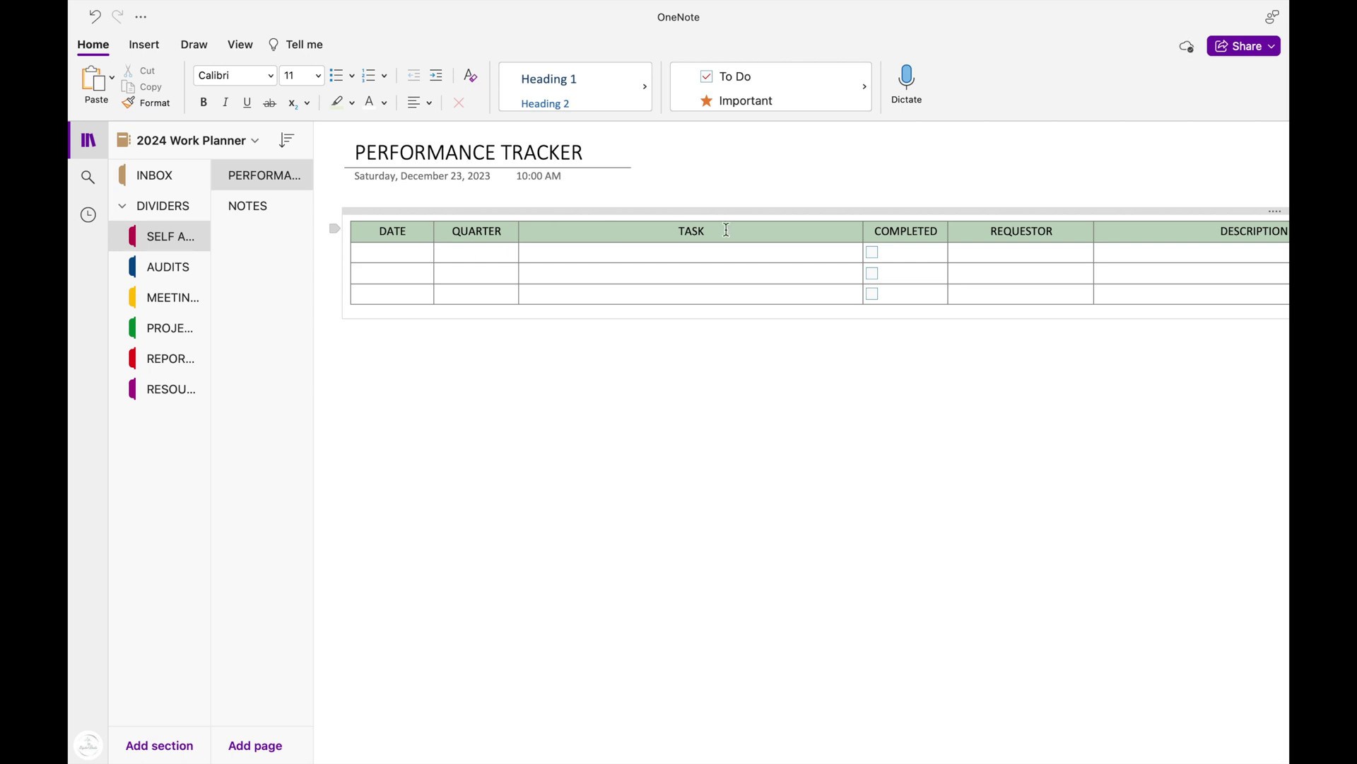
scroll(726, 230, "right", 5)
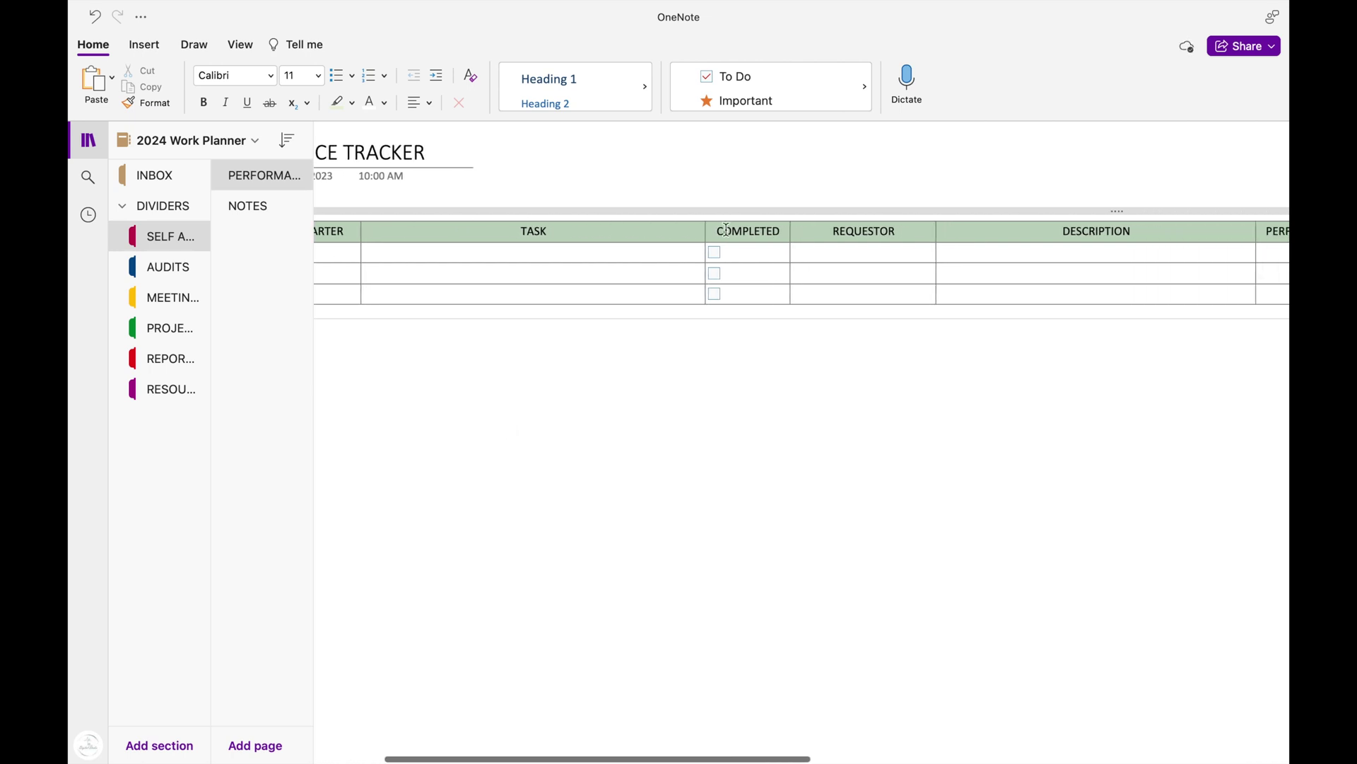
scroll(726, 230, "right", 1)
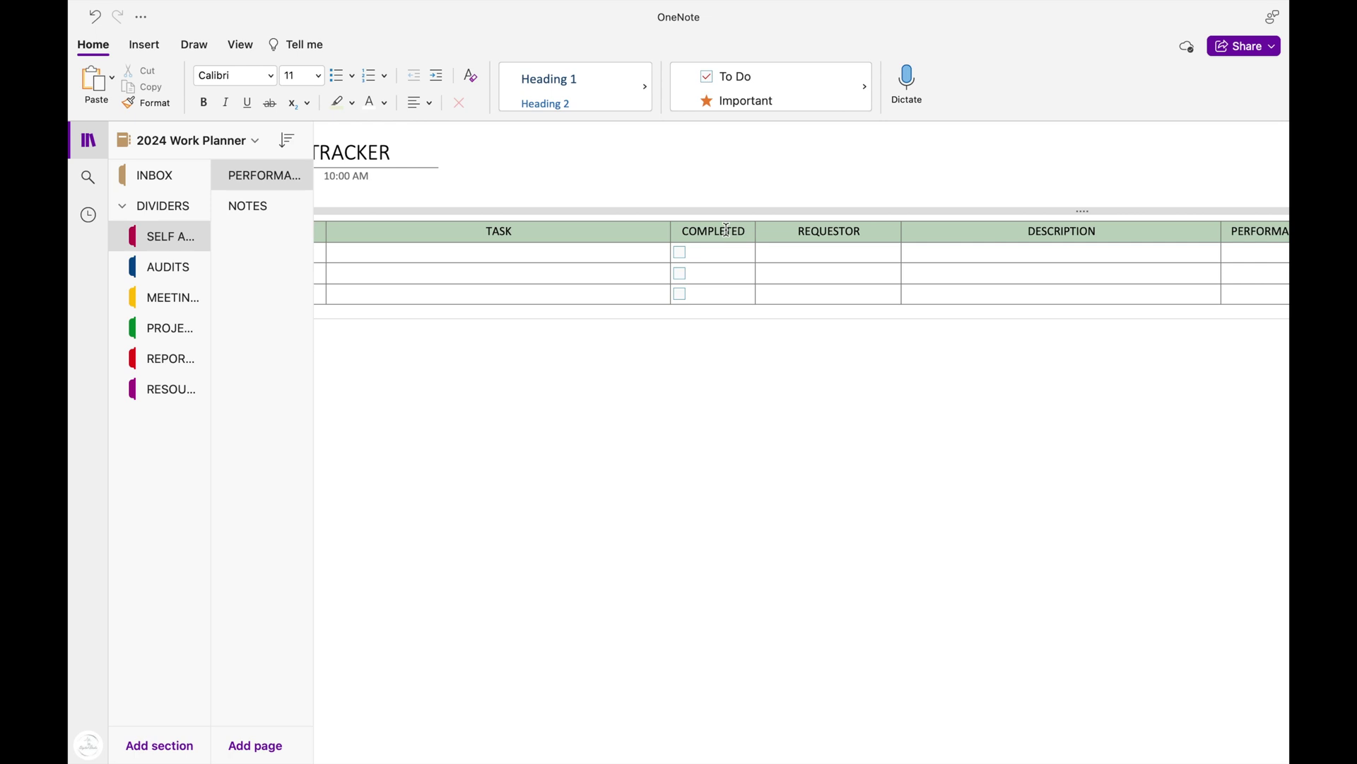
scroll(726, 230, "right", 6)
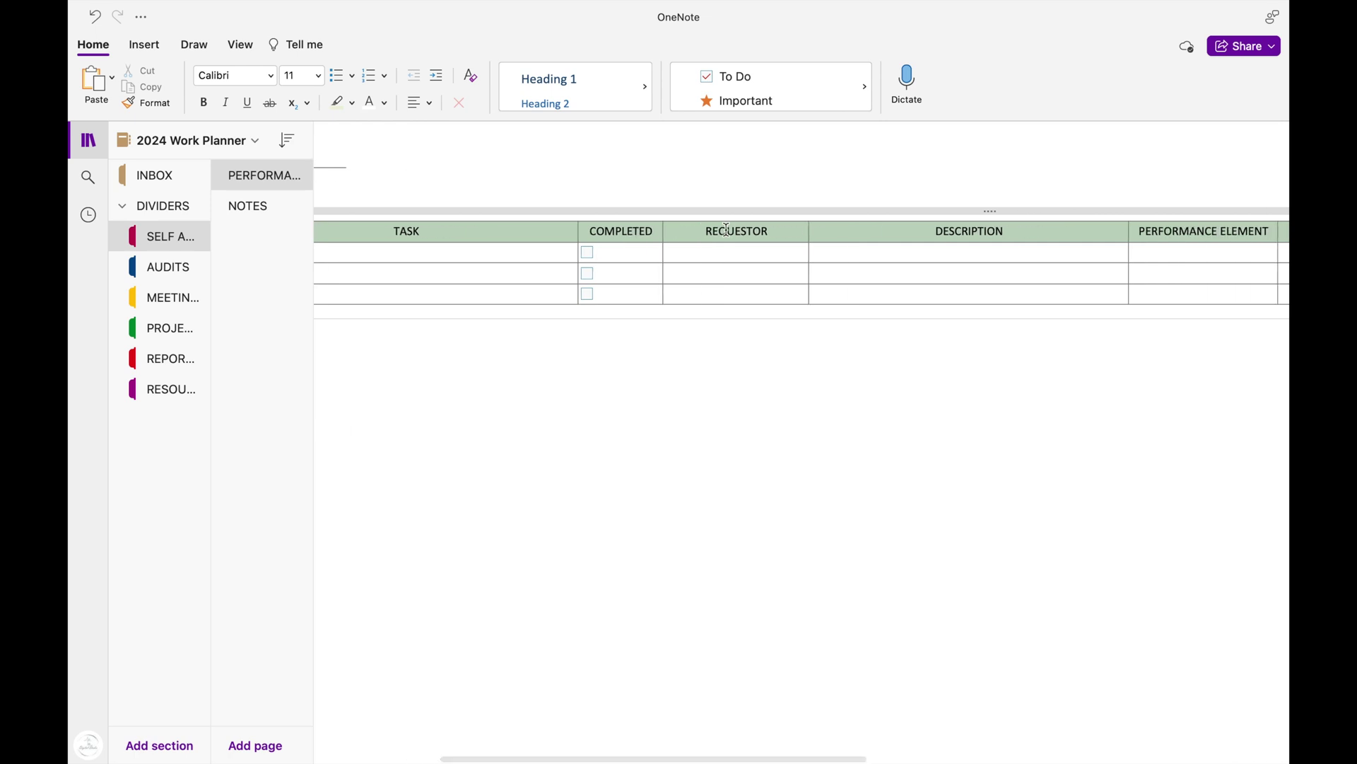
scroll(726, 229, "right", 6)
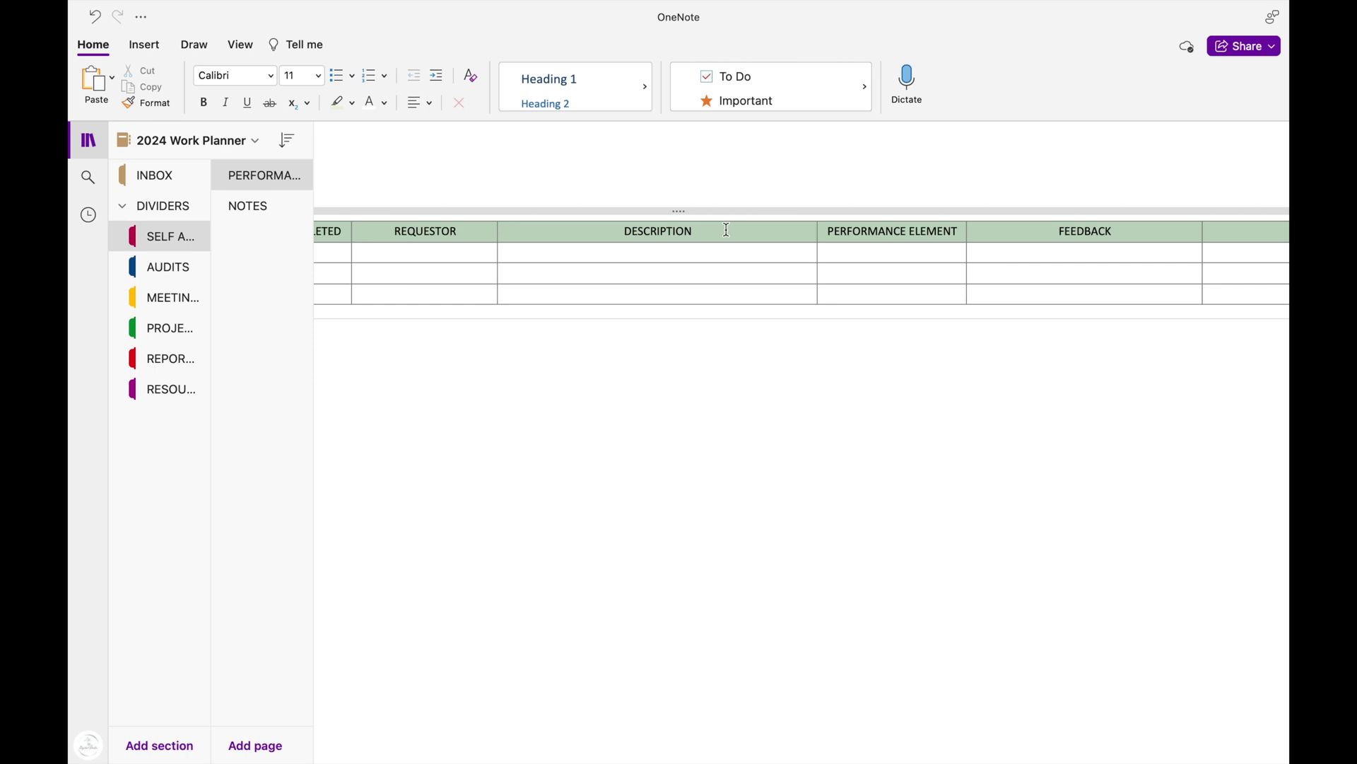
scroll(726, 229, "right", 6)
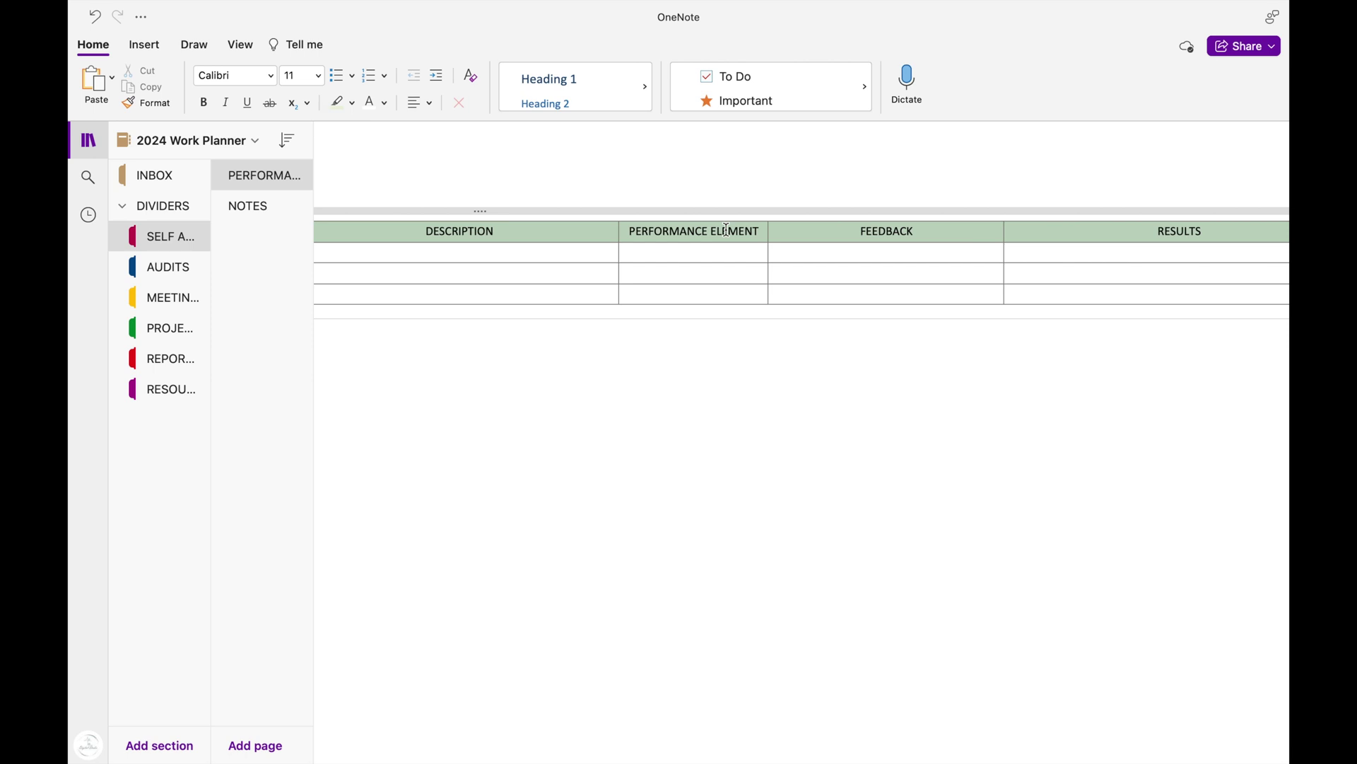
scroll(726, 230, "right", 6)
scroll(726, 230, "left", 12)
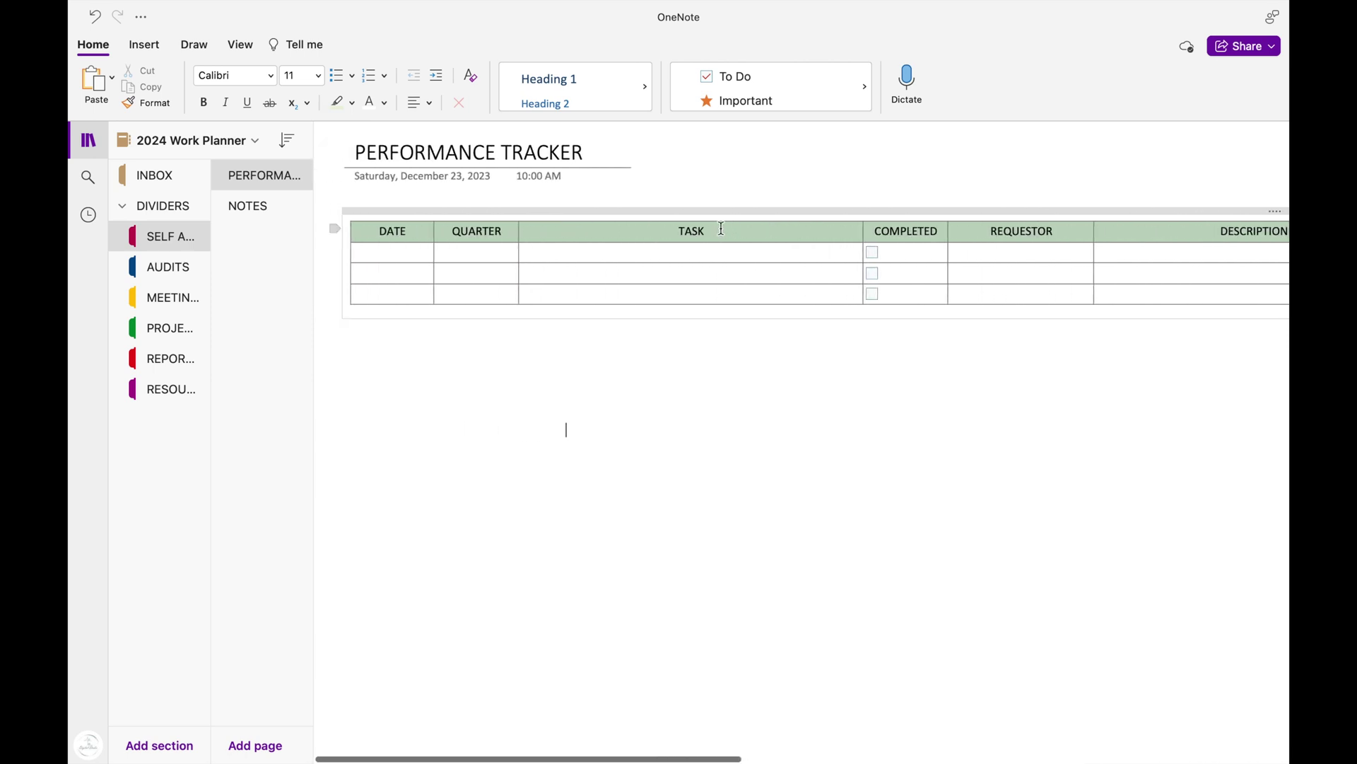
scroll(722, 228, "right", 6)
View the NOTES page, then AUDIT NOTES, then move to the meetings section.
left_click(268, 212)
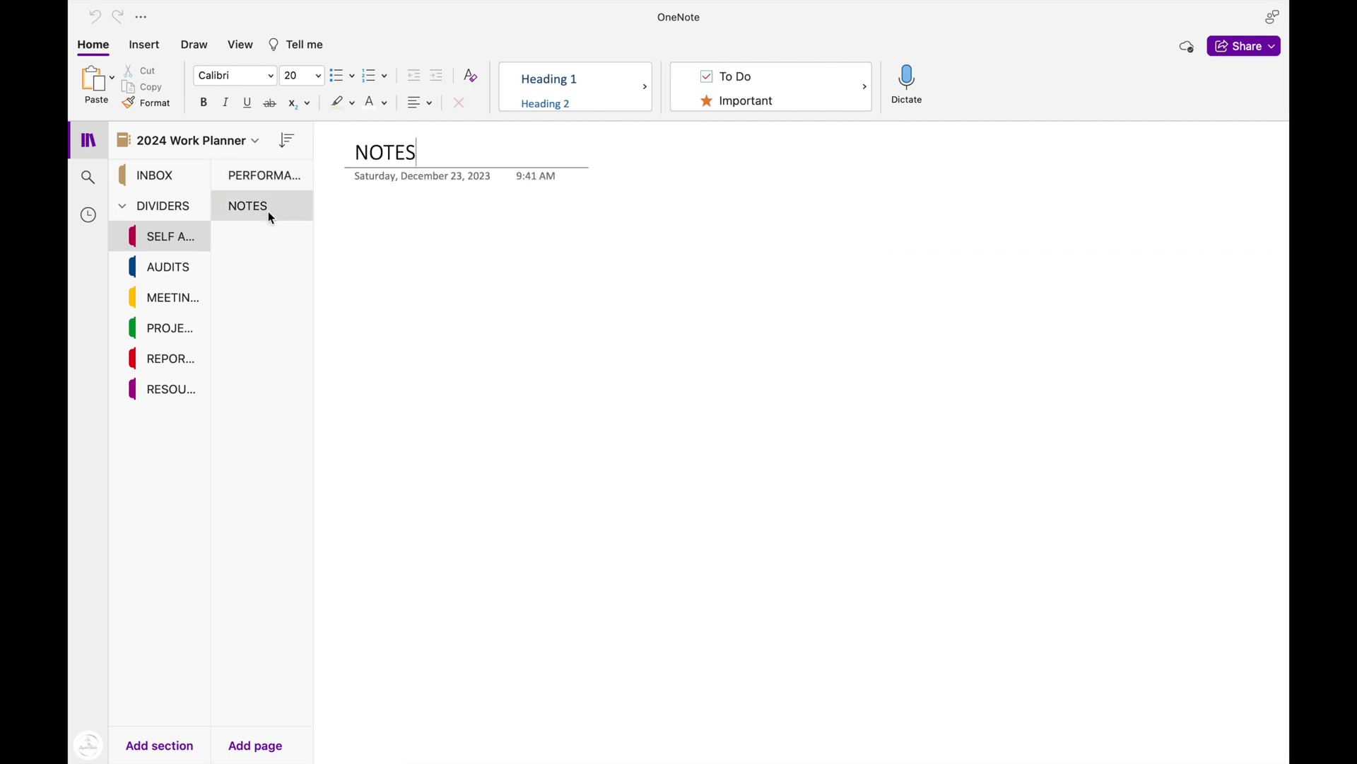
left_click(164, 269)
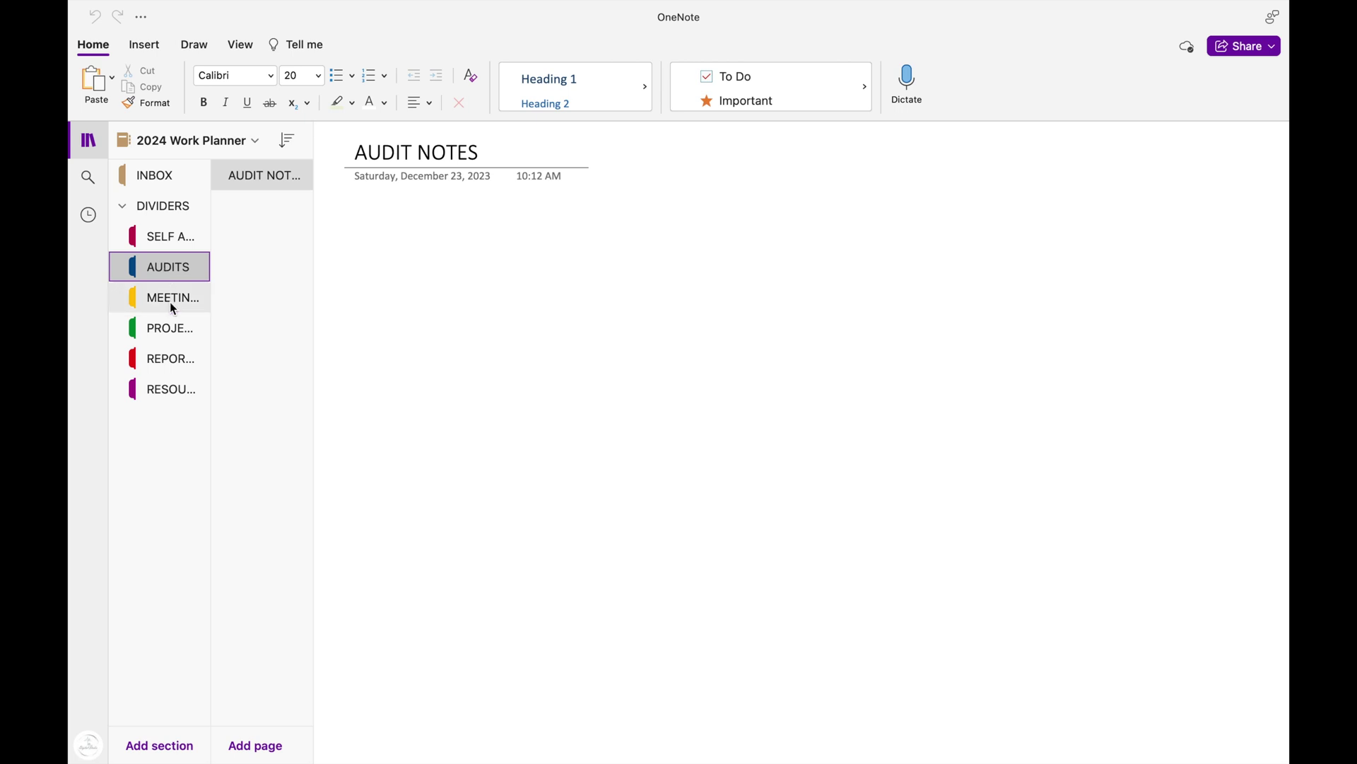
left_click(170, 301)
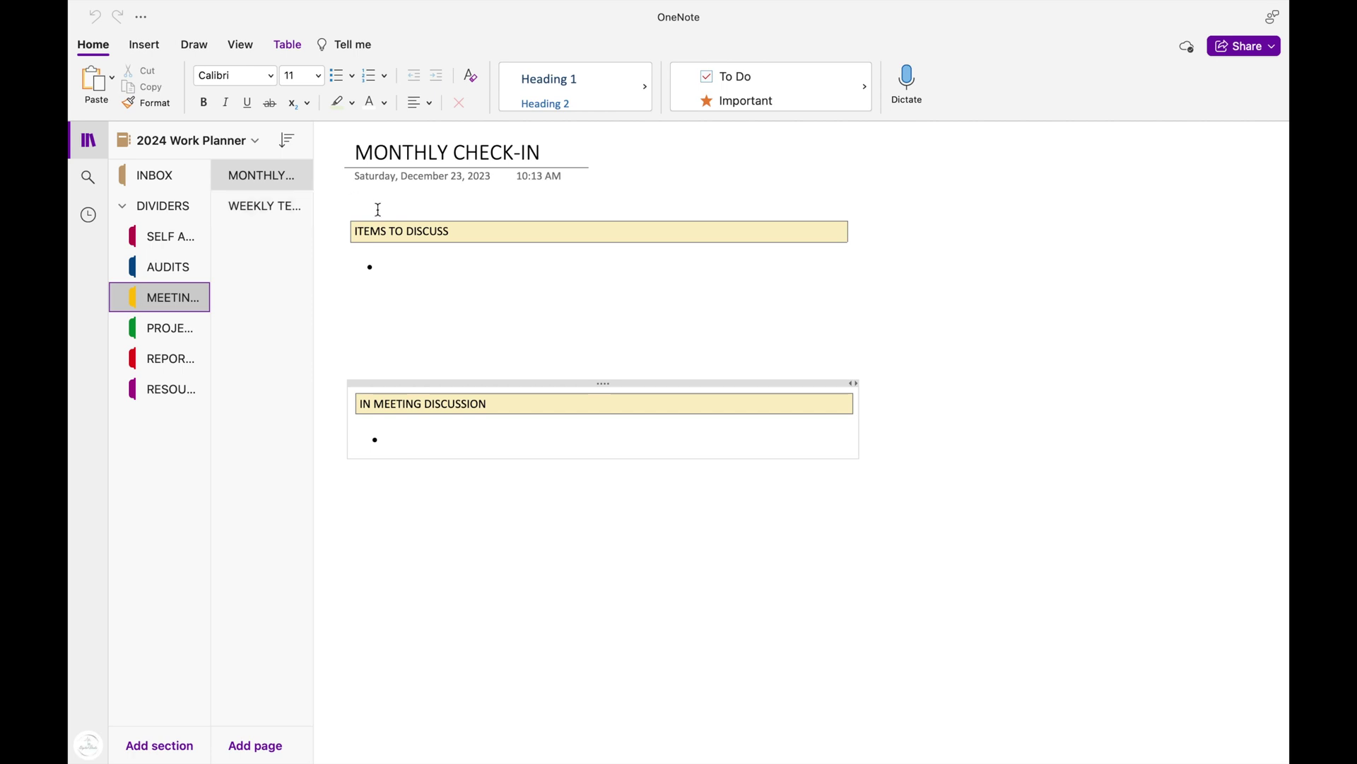
Place the cursor under ITEMS TO DISCUSS, view WEEKLY TEAM MEETING, then go to projects.
left_click(414, 272)
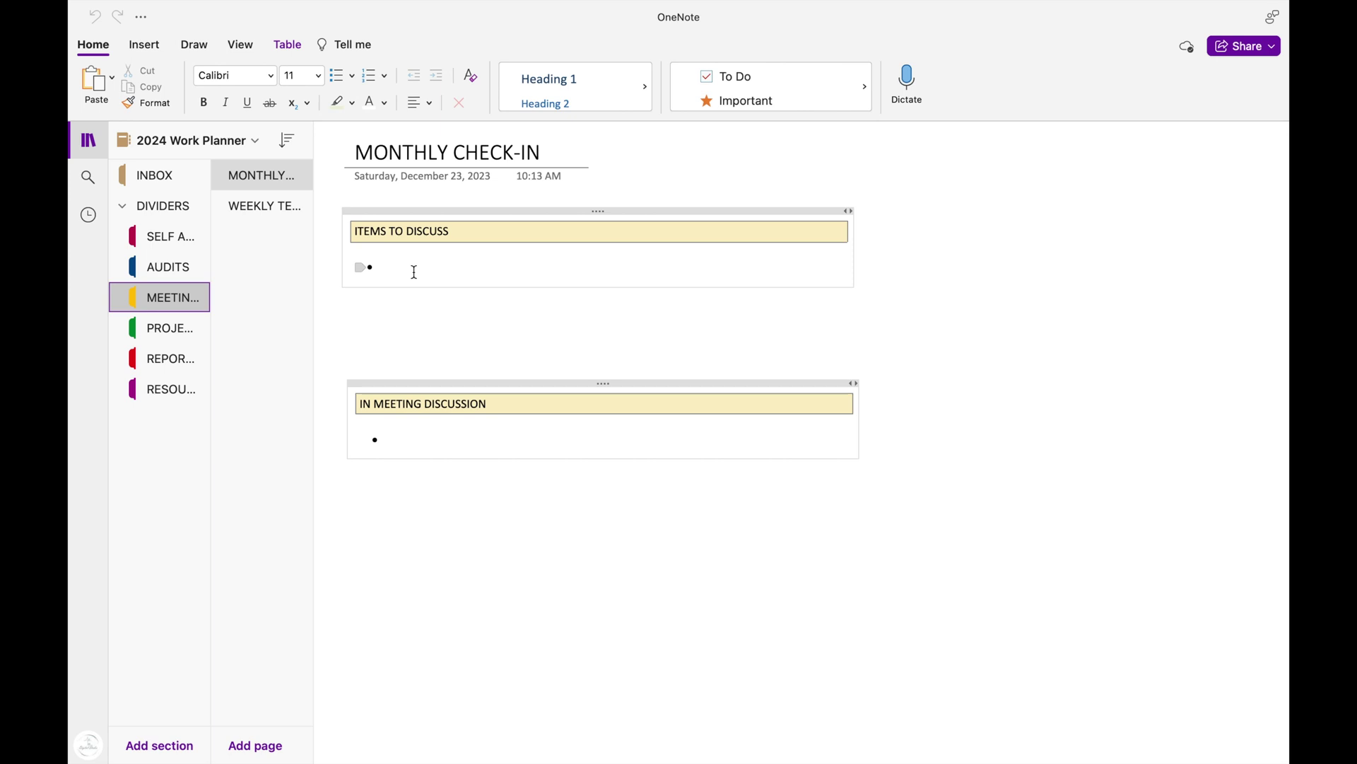
left_click(275, 210)
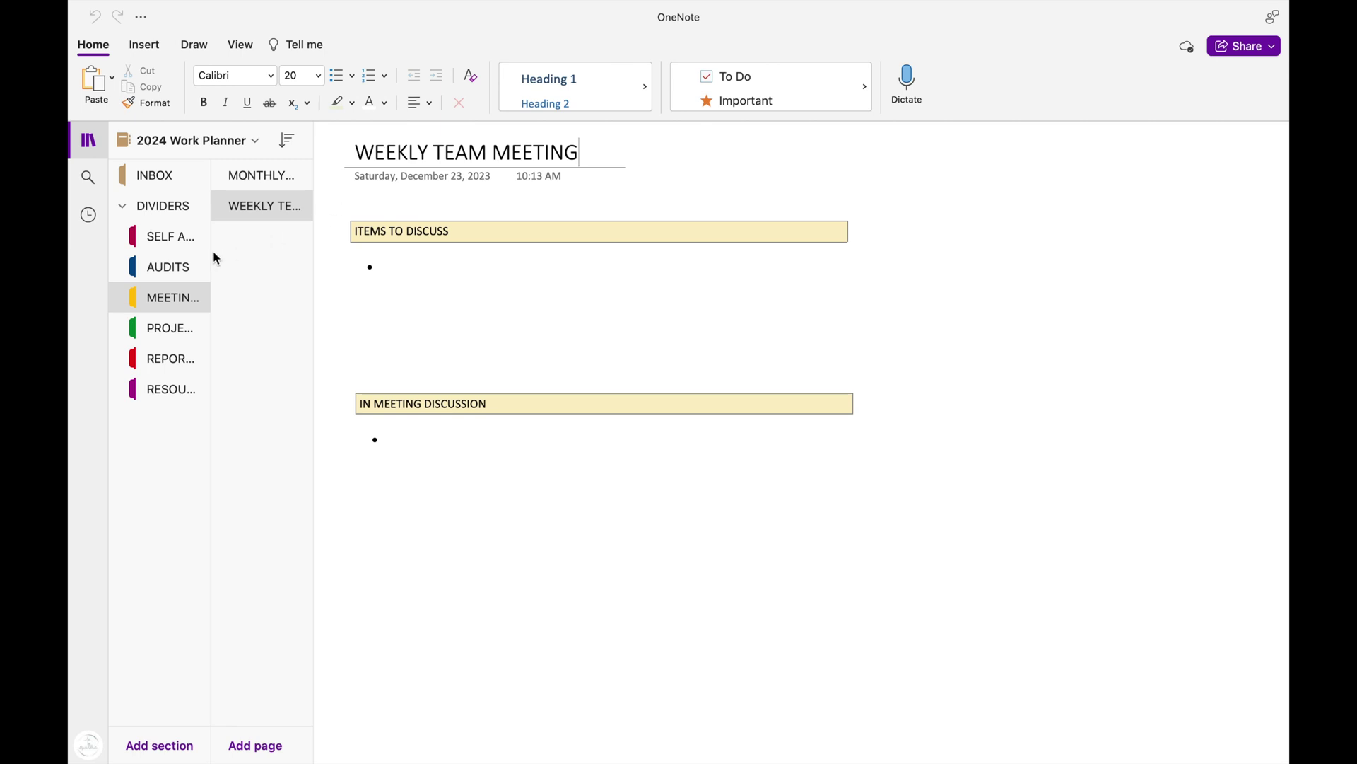
left_click(173, 329)
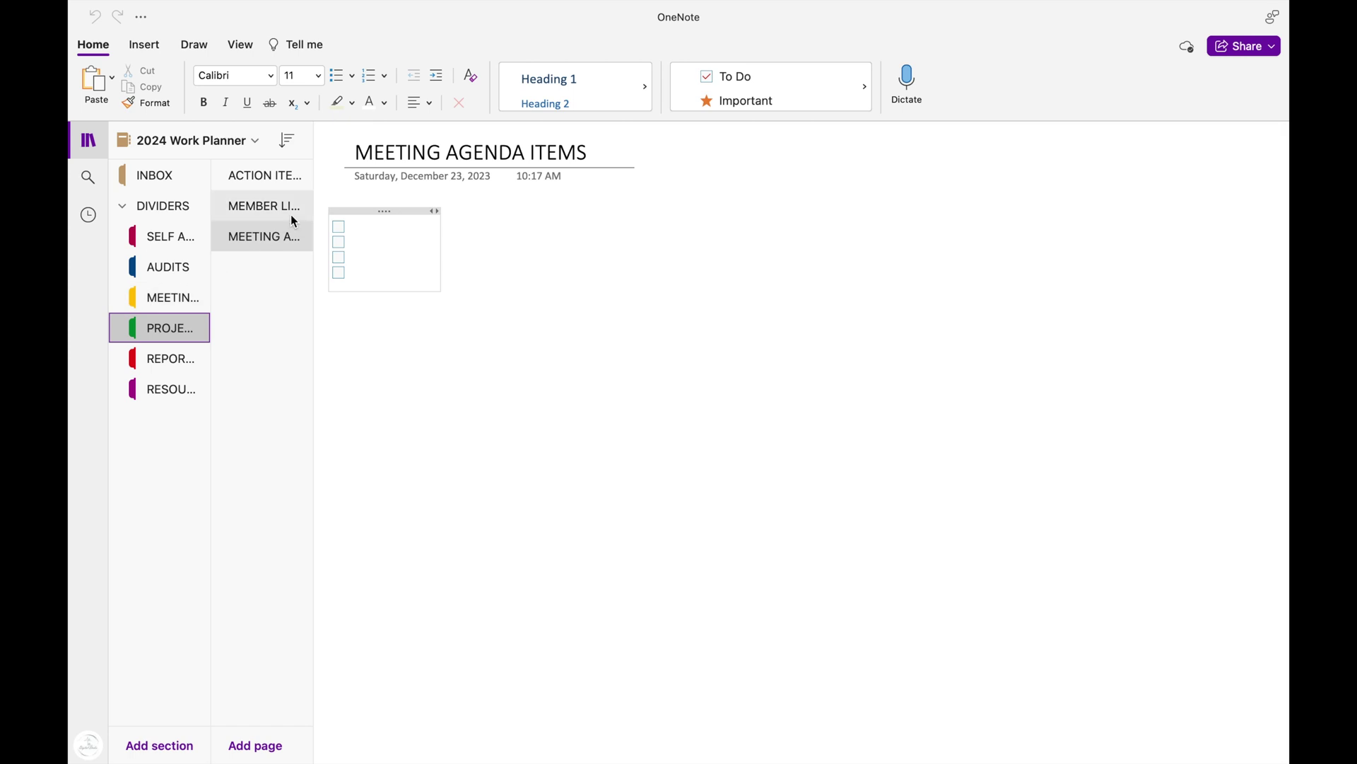
View the ACTION ITEMS, MEMBER LIST and MEETING AGENDA ITEMS pages, then go to reports.
left_click(288, 176)
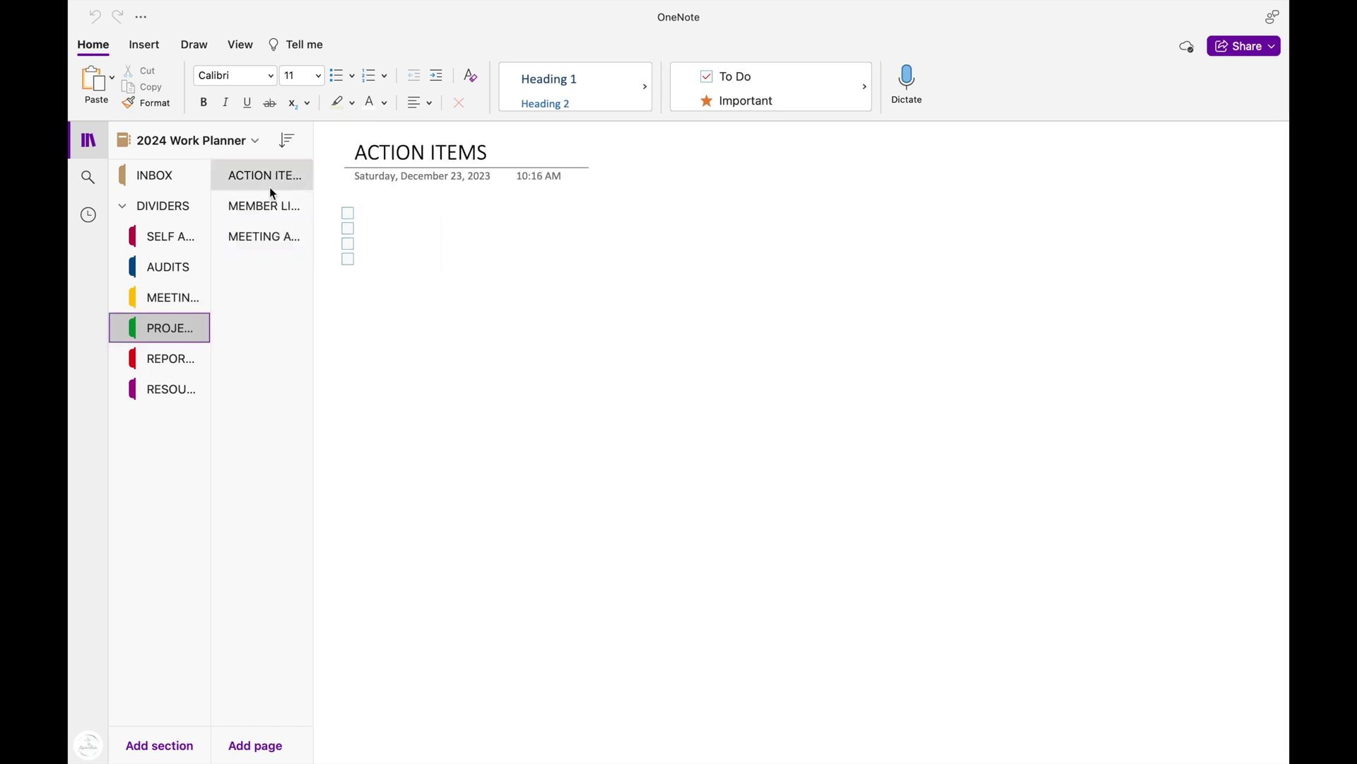
left_click(261, 205)
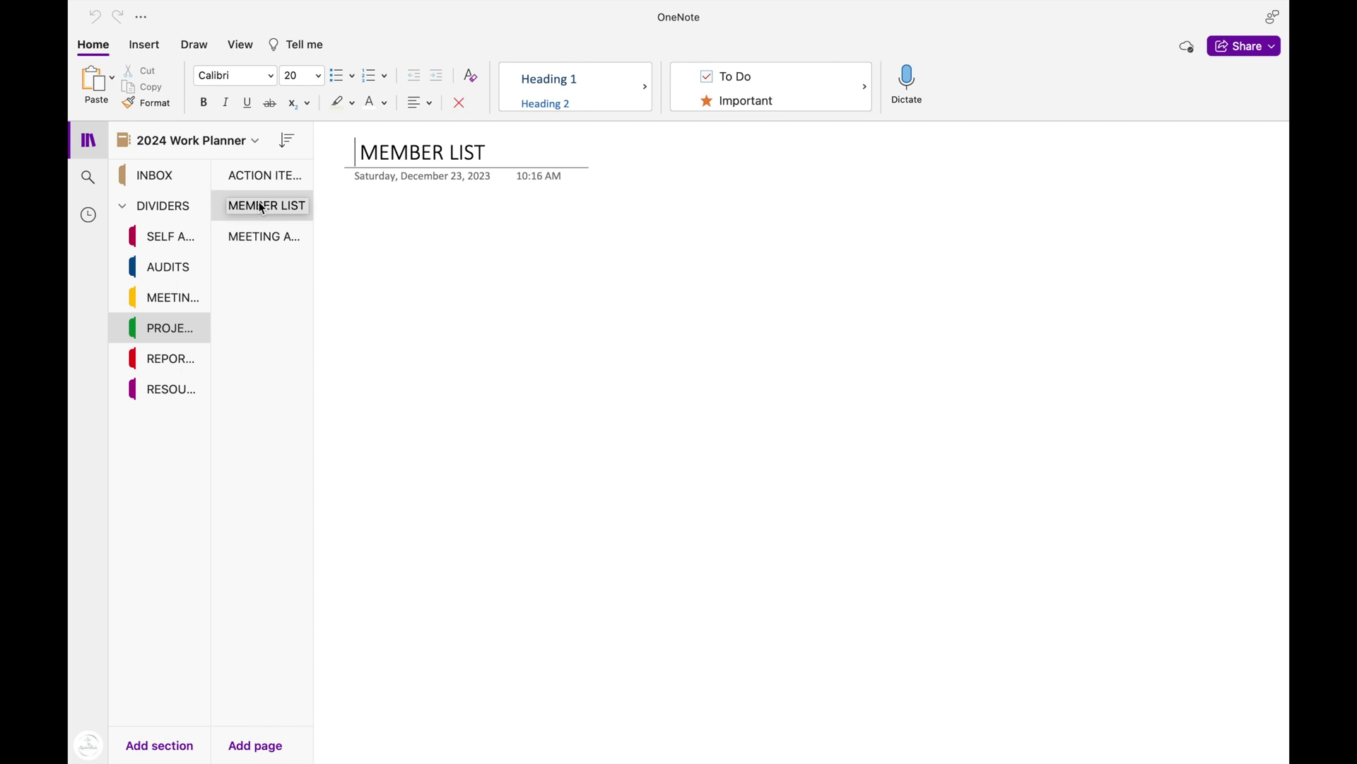
left_click(260, 244)
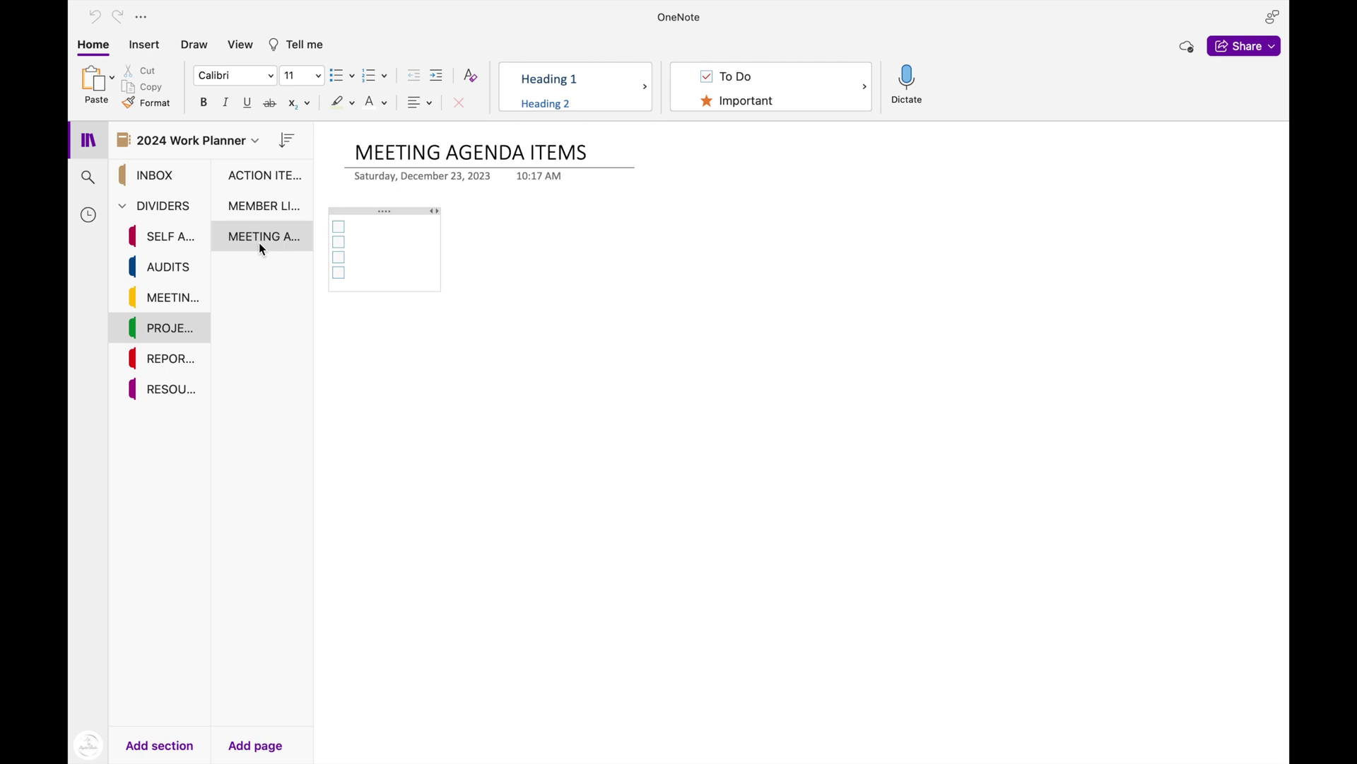
left_click(173, 358)
Tick the first two January to-do checkboxes on MONTHLY REPORTS, then clear them again.
scroll(428, 200, "down", 2)
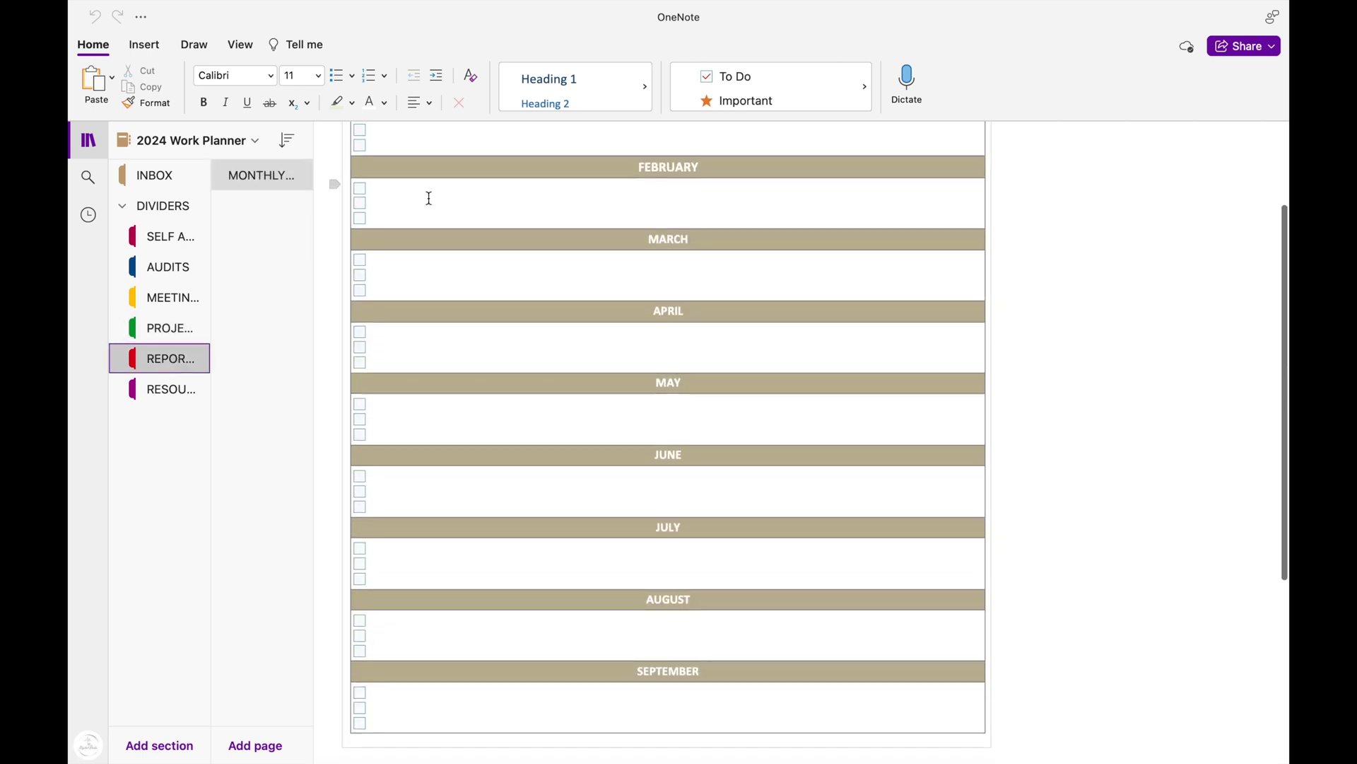
scroll(429, 199, "up", 2)
scroll(429, 199, "up", 1)
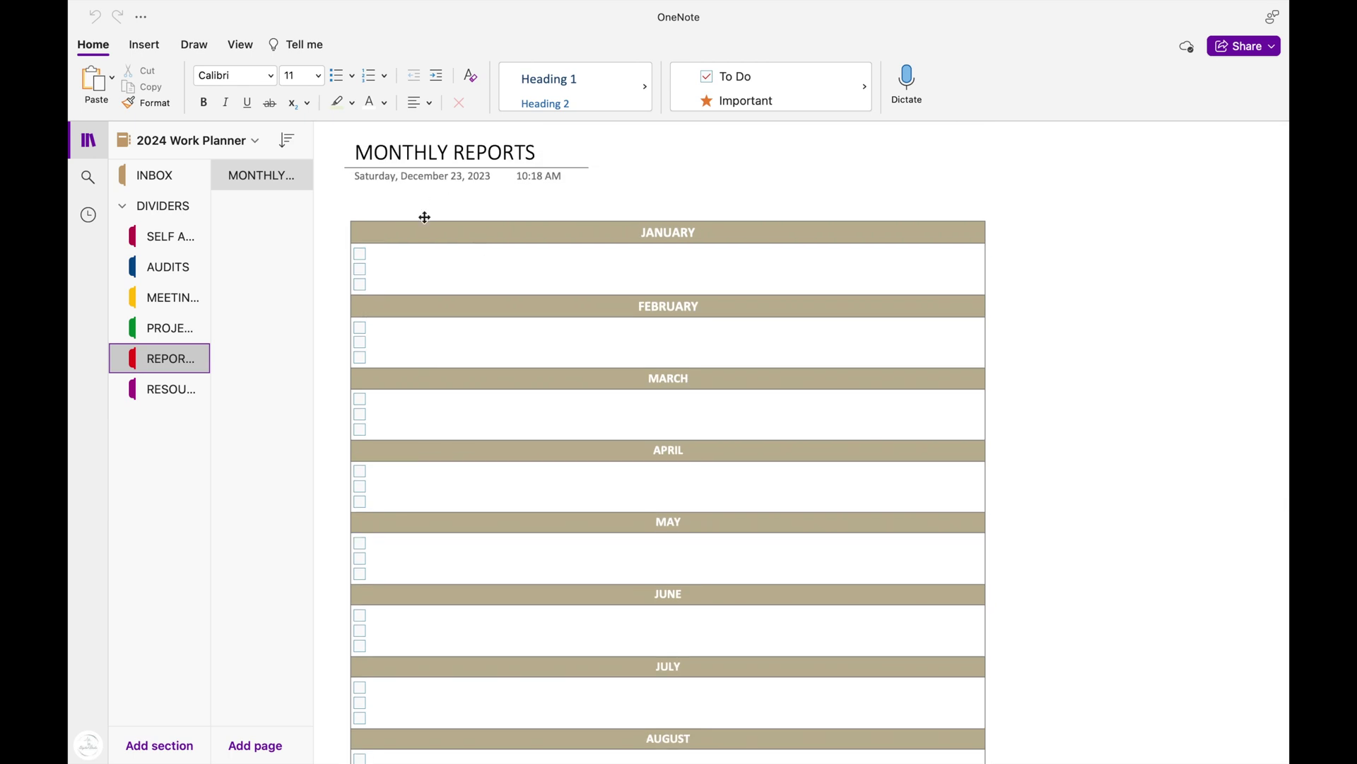
left_click(362, 256)
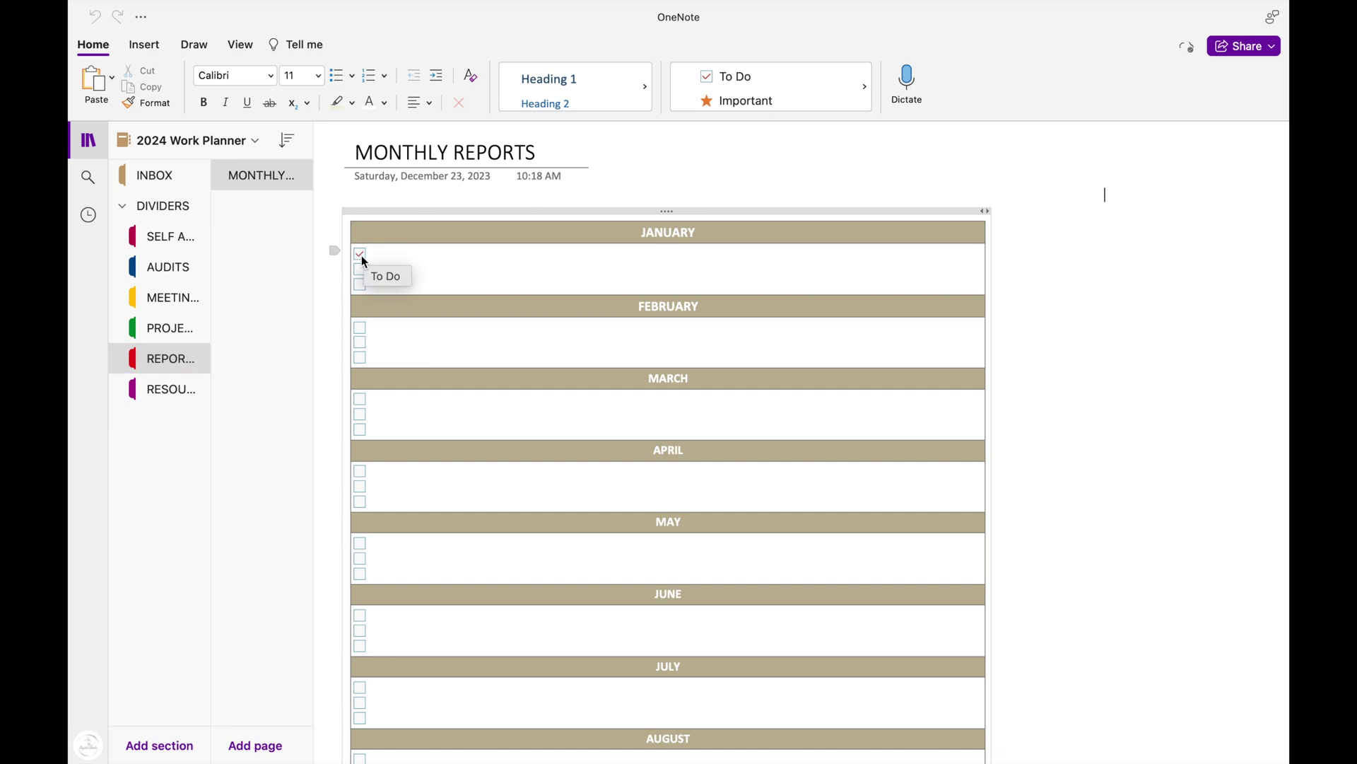
left_click(361, 269)
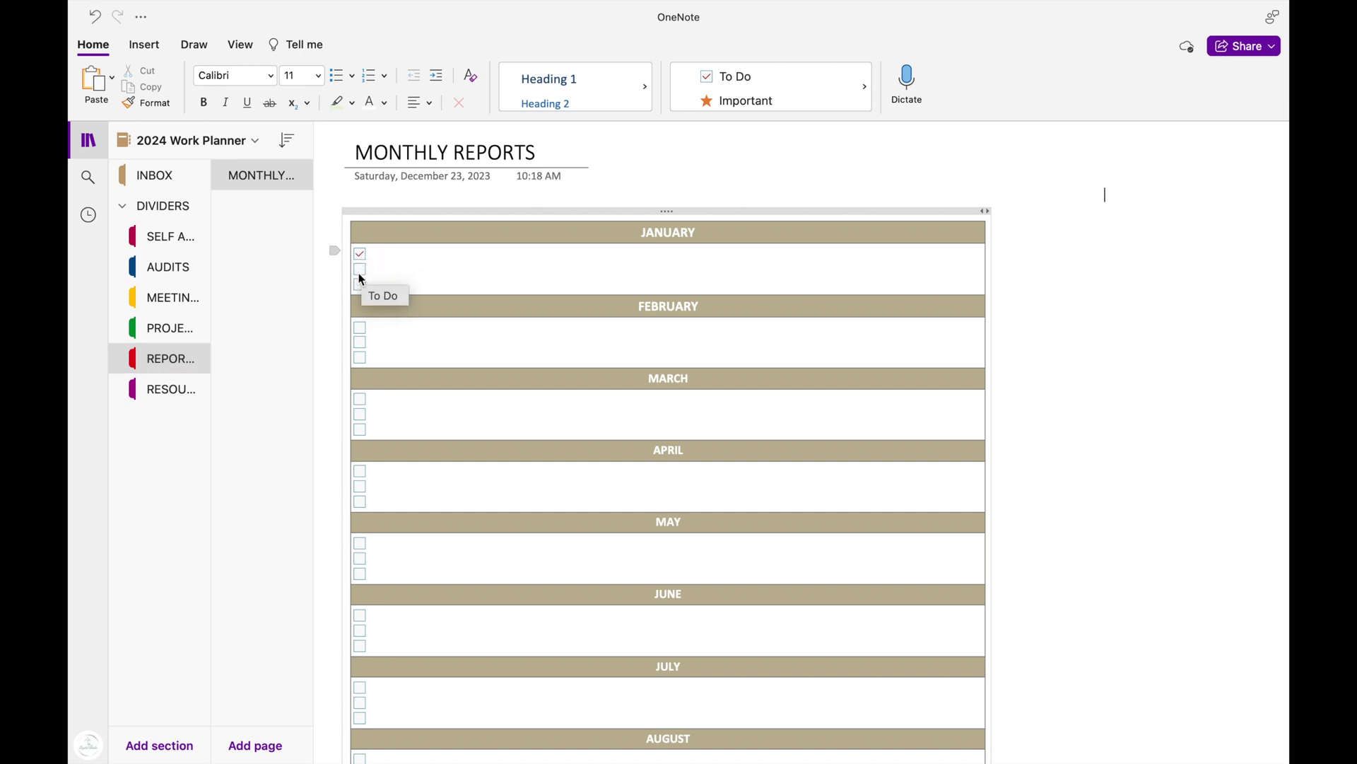
left_click(360, 269)
left_click(361, 254)
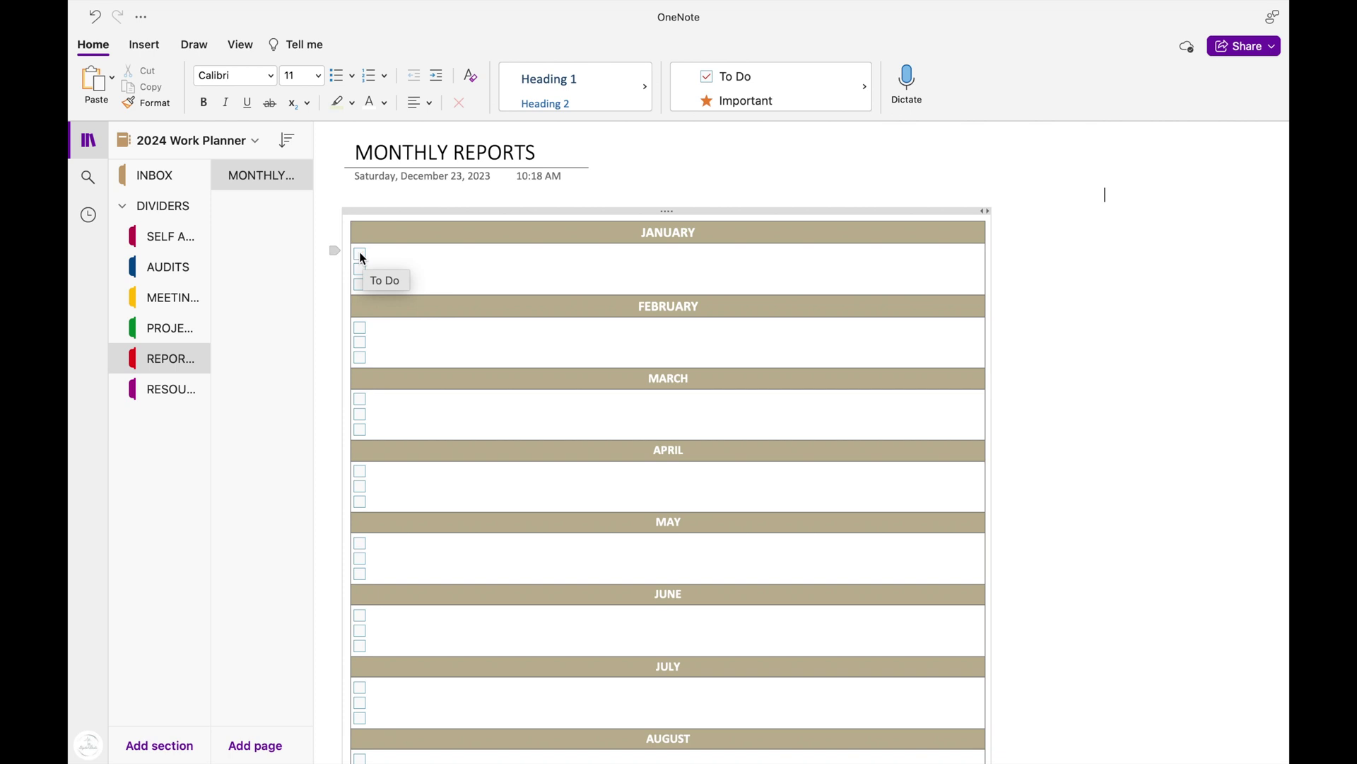
Go to the resources section, view EMAIL TEMPLATE, then open the QUALITY LIST page.
left_click(156, 393)
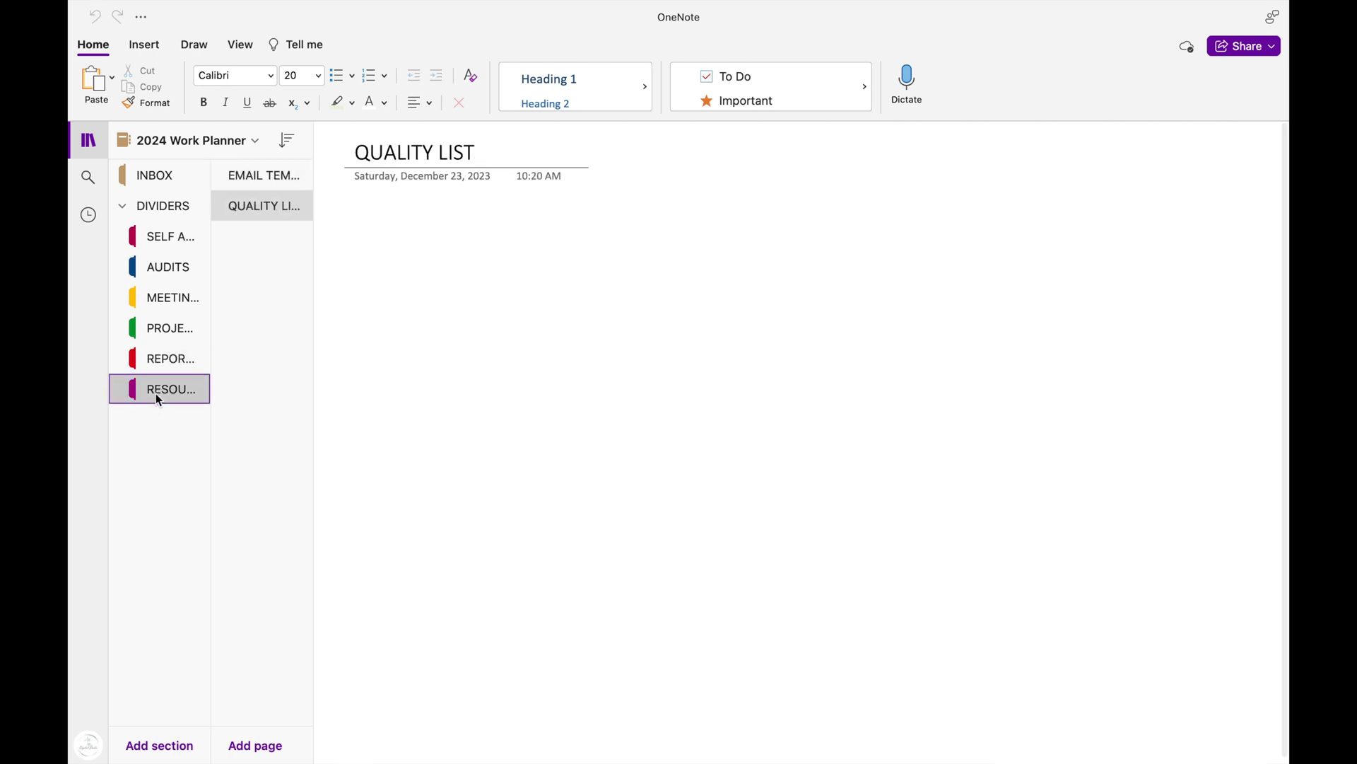
left_click(276, 174)
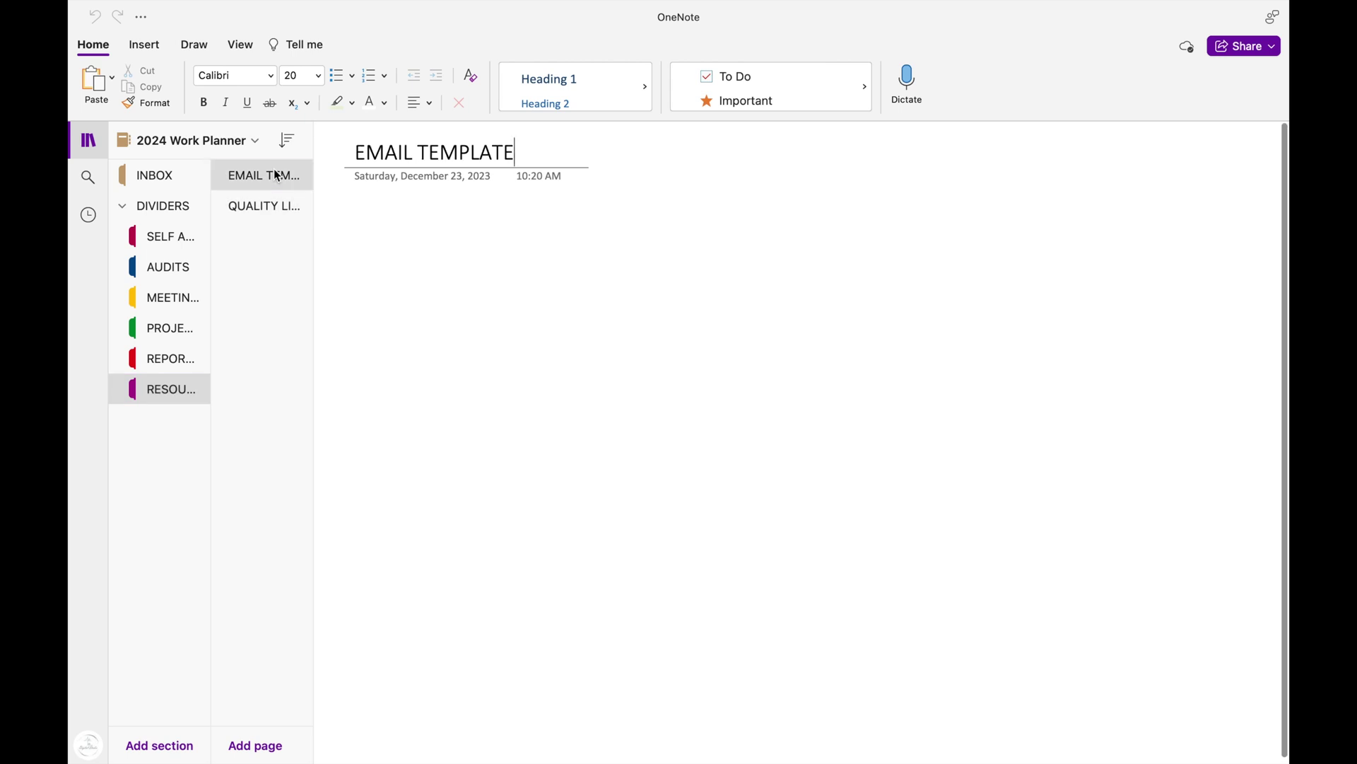
left_click(181, 398)
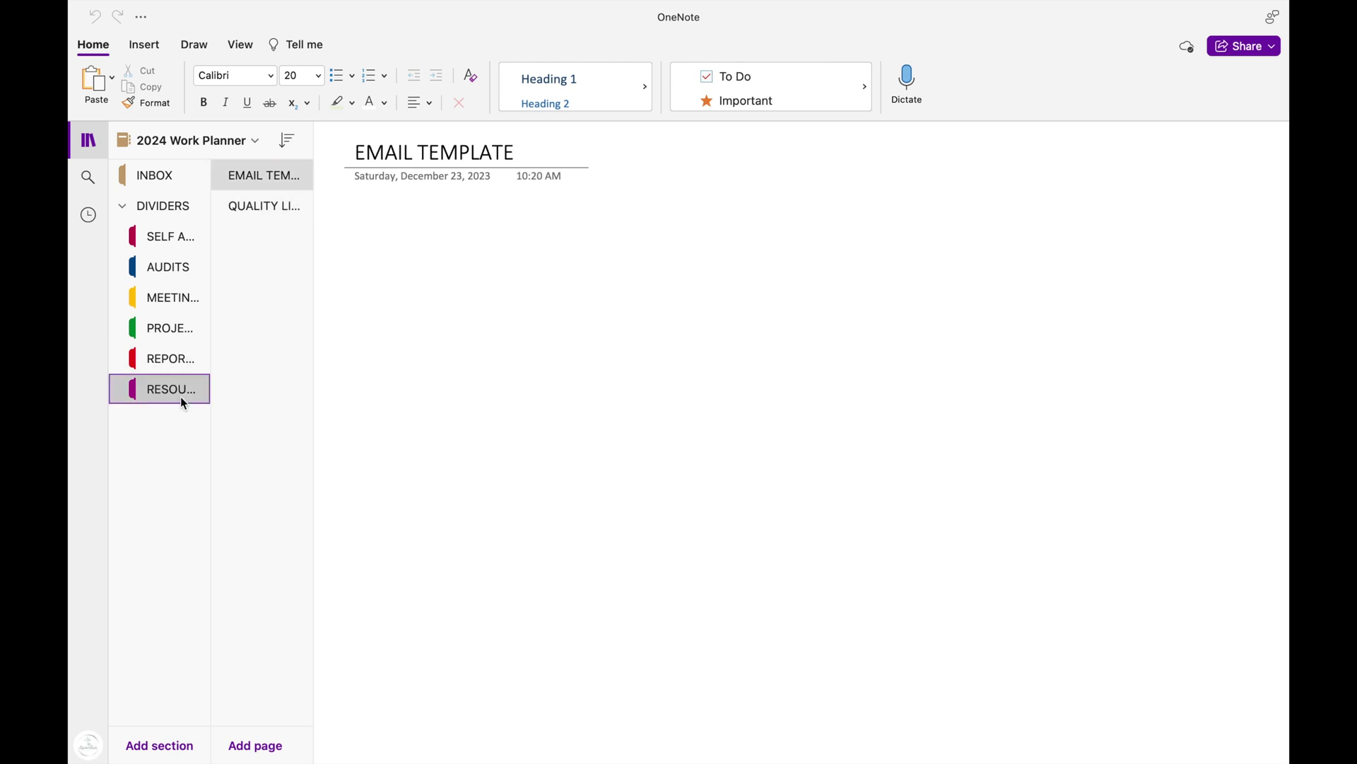
left_click(259, 207)
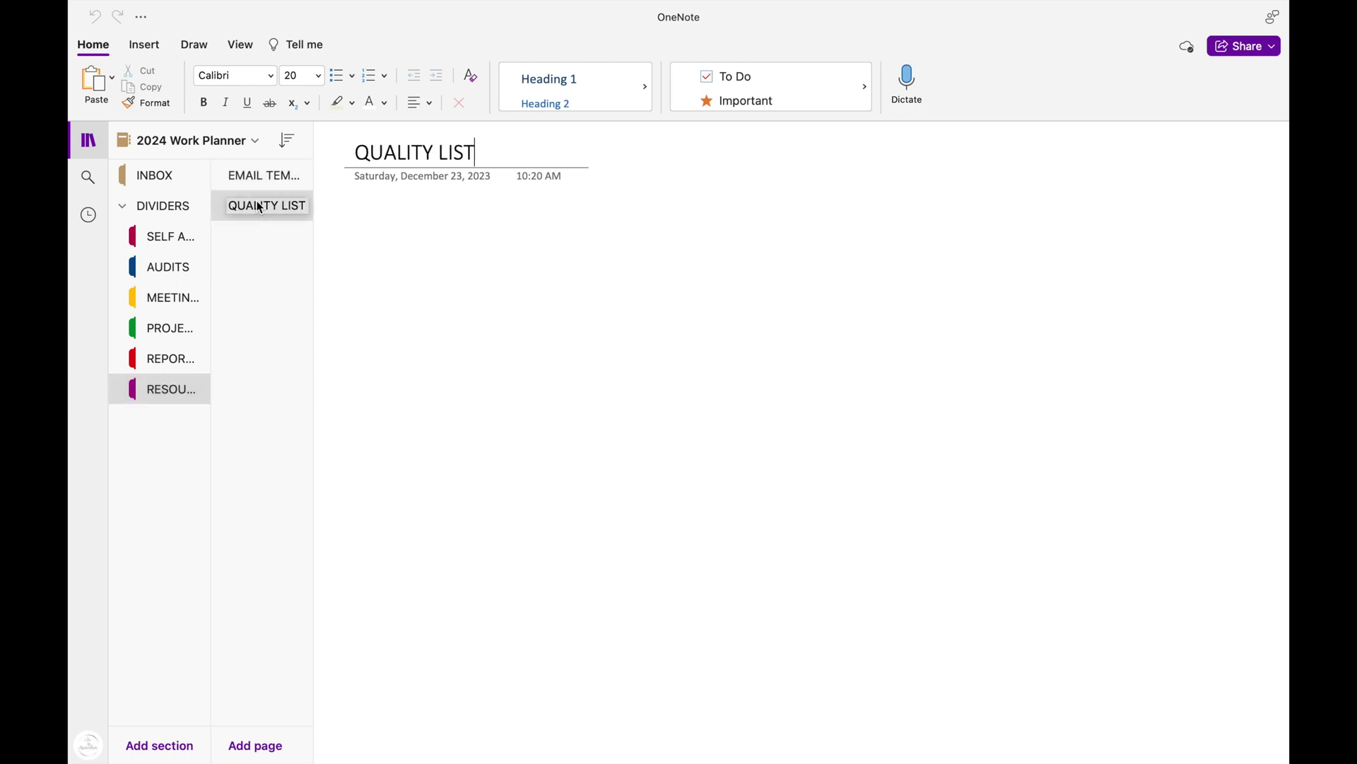